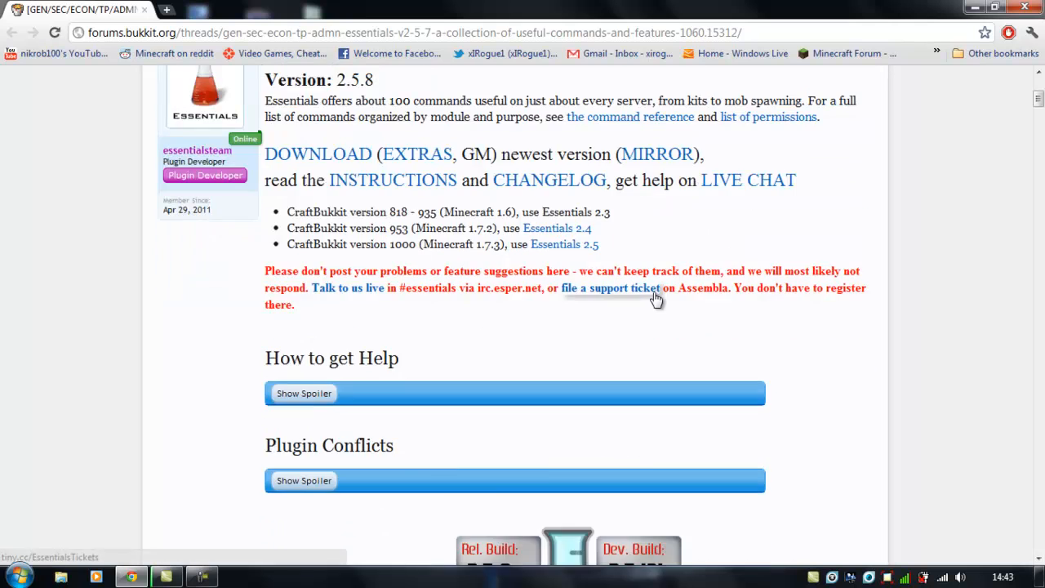
Look over the Essentials plugin thread, showing and hiding the Plugin Conflicts spoiler.
scroll(646, 276, up, 4)
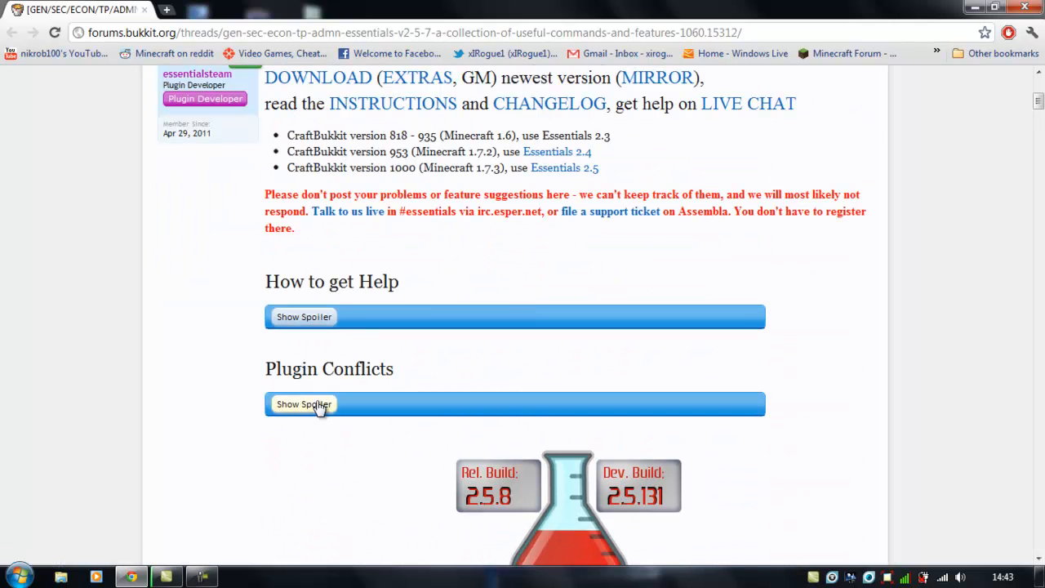
click(302, 405)
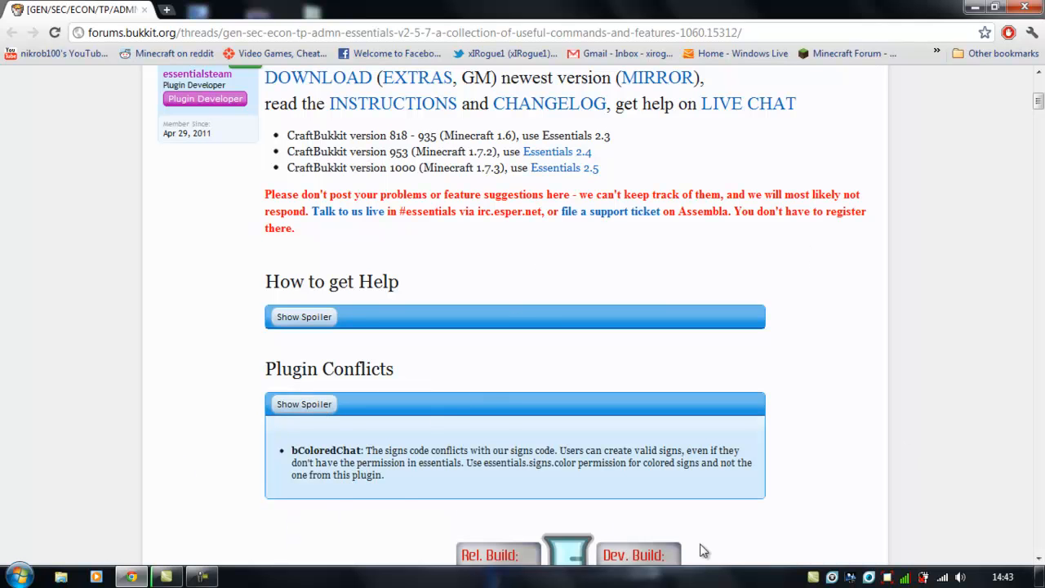
click(304, 404)
scroll(347, 387, down, 4)
scroll(406, 404, up, 7)
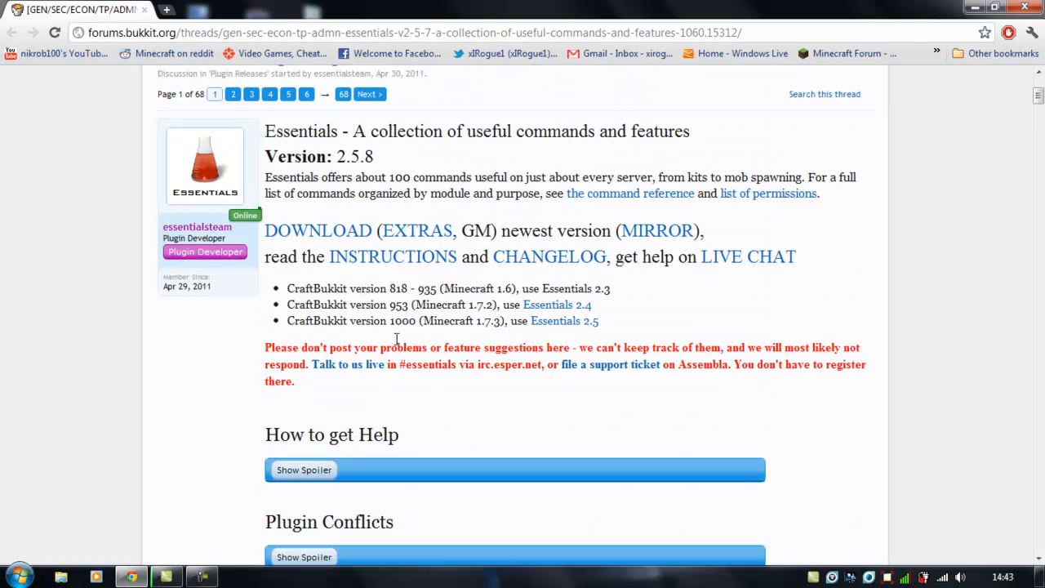
Download the newest Essentials version from the thread and save Essentials-2.5.7 as a ZIP archive on the Desktop.
click(360, 232)
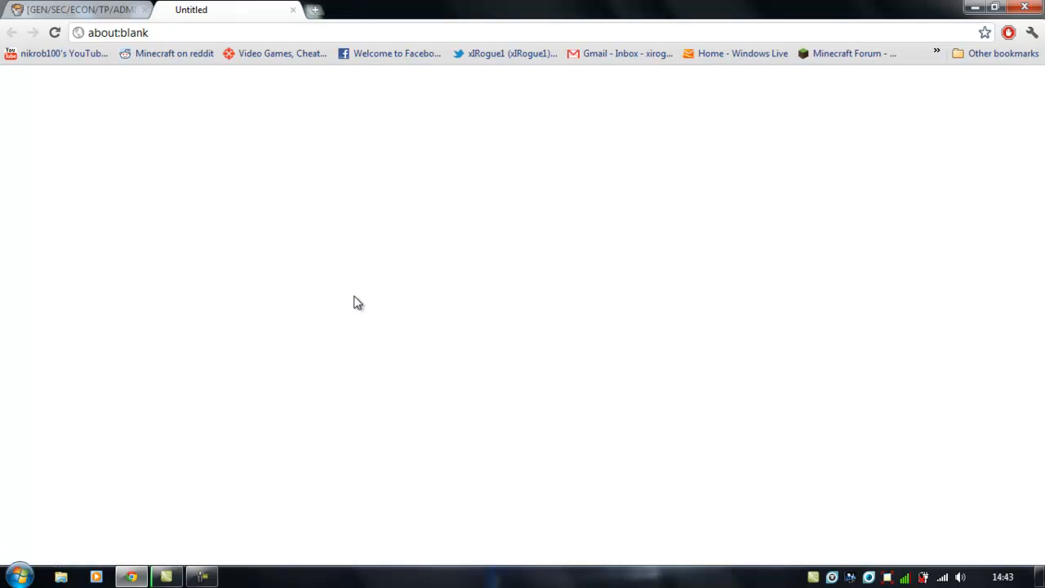
click(67, 108)
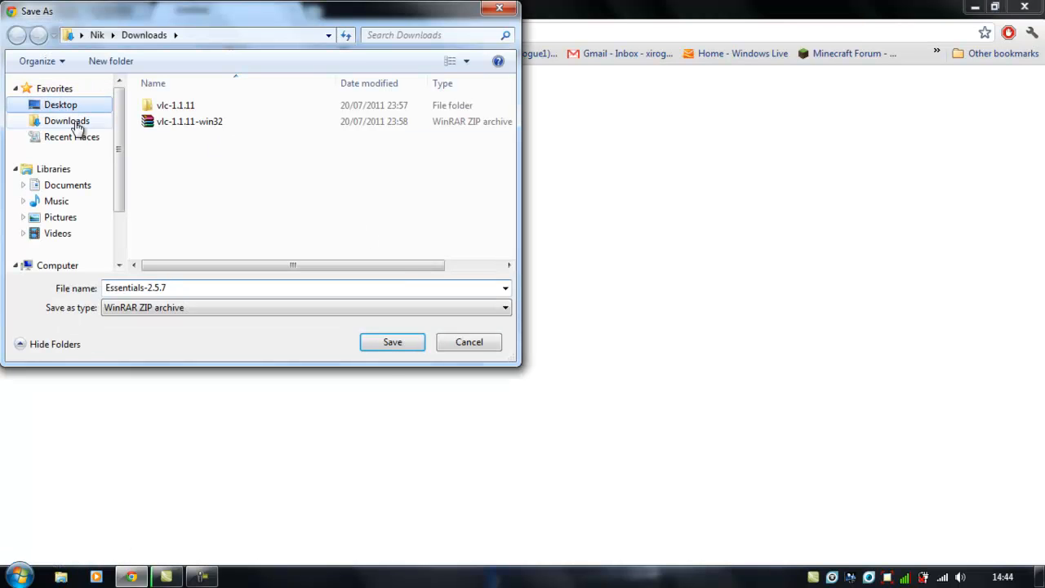
click(411, 347)
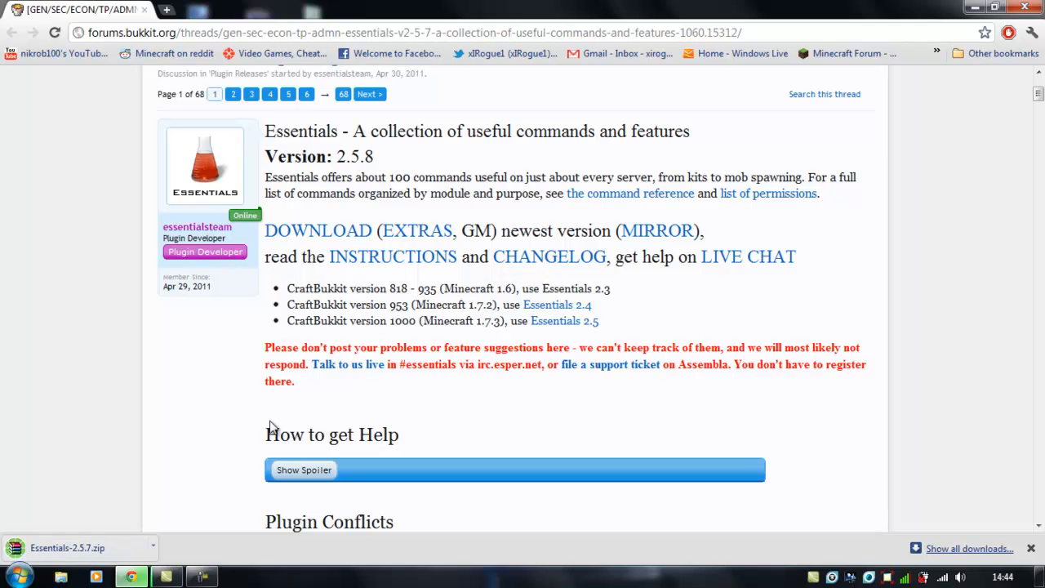
Extract the downloaded Essentials archive on the desktop into its own Essentials-2.5.7 folder.
click(976, 10)
right_click(315, 225)
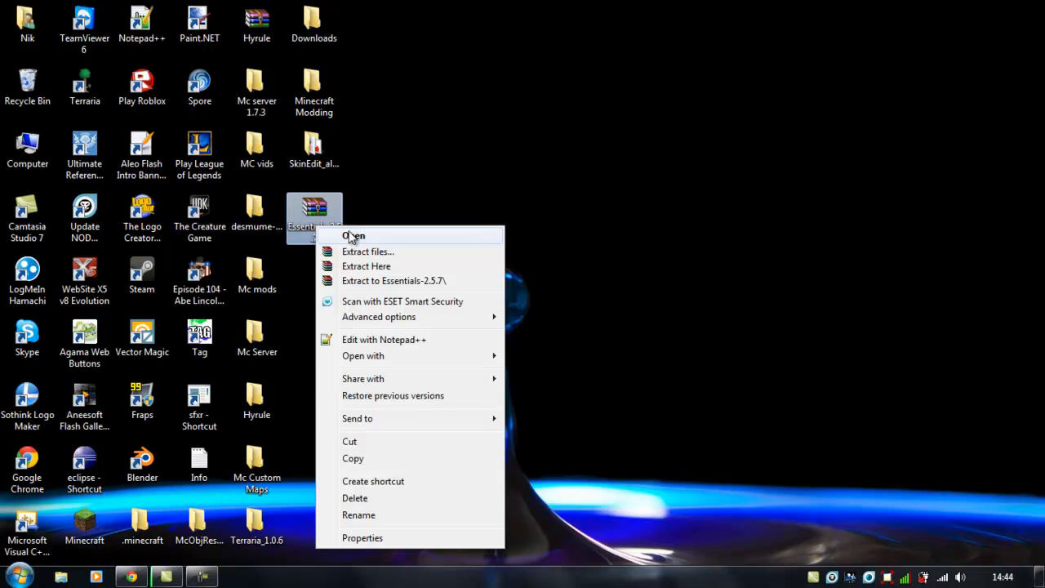
click(379, 283)
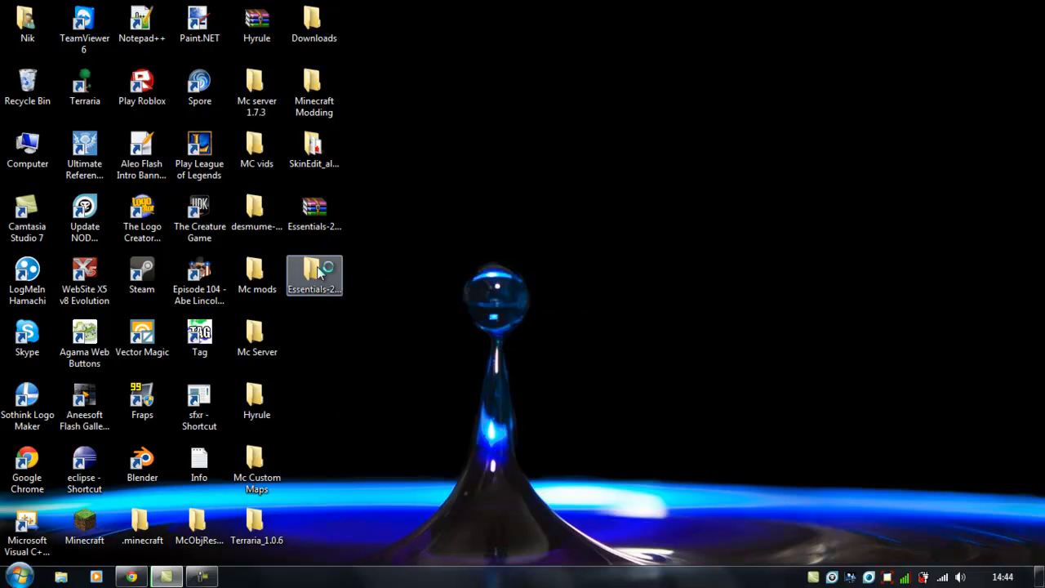
Open the plugins folder of Mc Server and the extracted Essentials-2.5.7 folder side by side.
double_click(257, 339)
drag(492, 90, 659, 80)
click(698, 176)
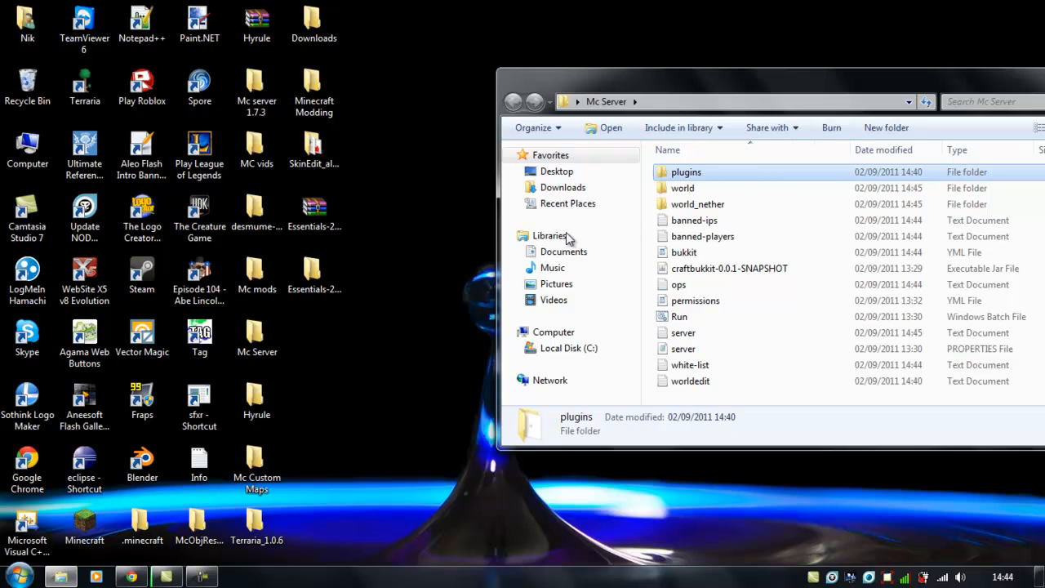
double_click(698, 176)
double_click(309, 287)
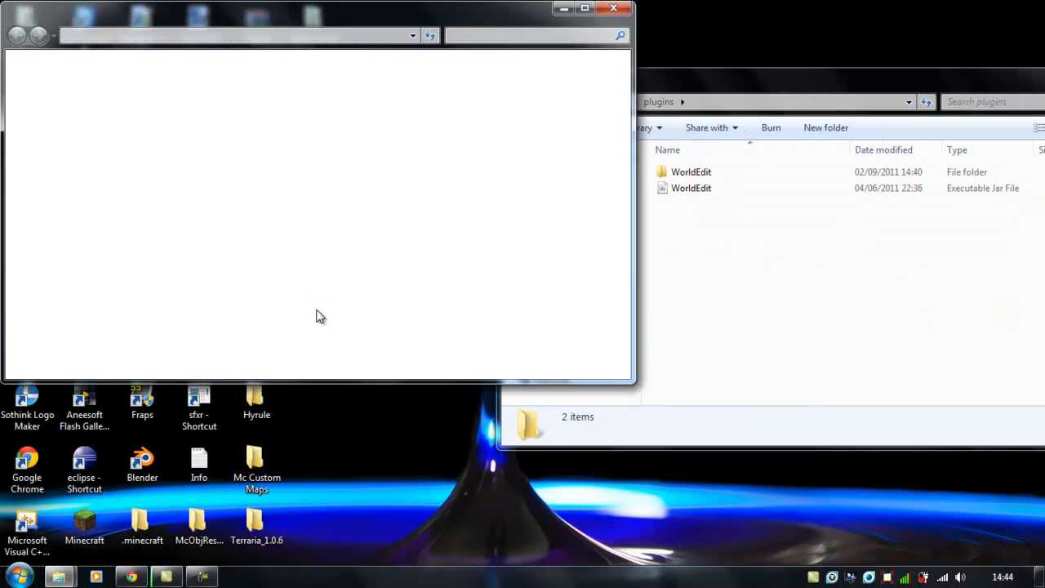
Delete the WorldEdit folder and the WorldEdit jar file from the server's plugins folder.
drag(709, 201, 709, 178)
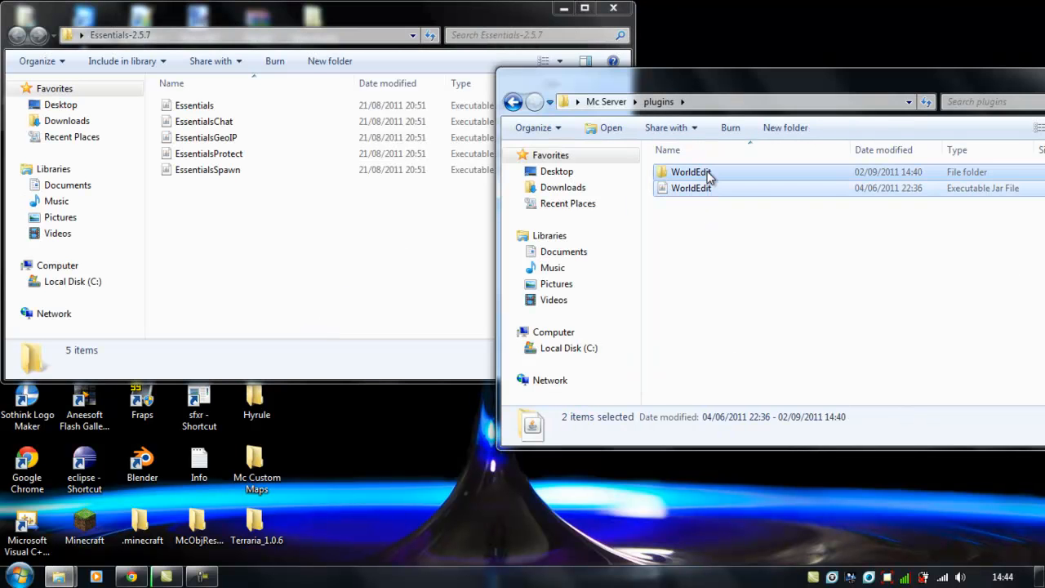
key(Delete)
click(586, 301)
Move all Essentials jar files into the server's plugins folder and delete the emptied Essentials-2.5.7 folder from the desktop.
drag(290, 267, 804, 294)
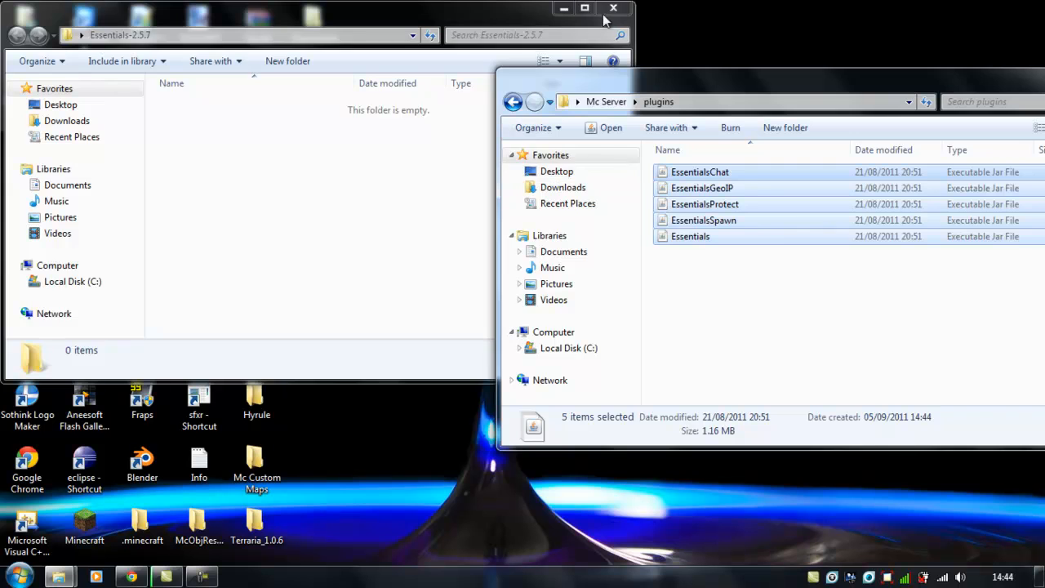
click(613, 8)
click(312, 276)
right_click(327, 290)
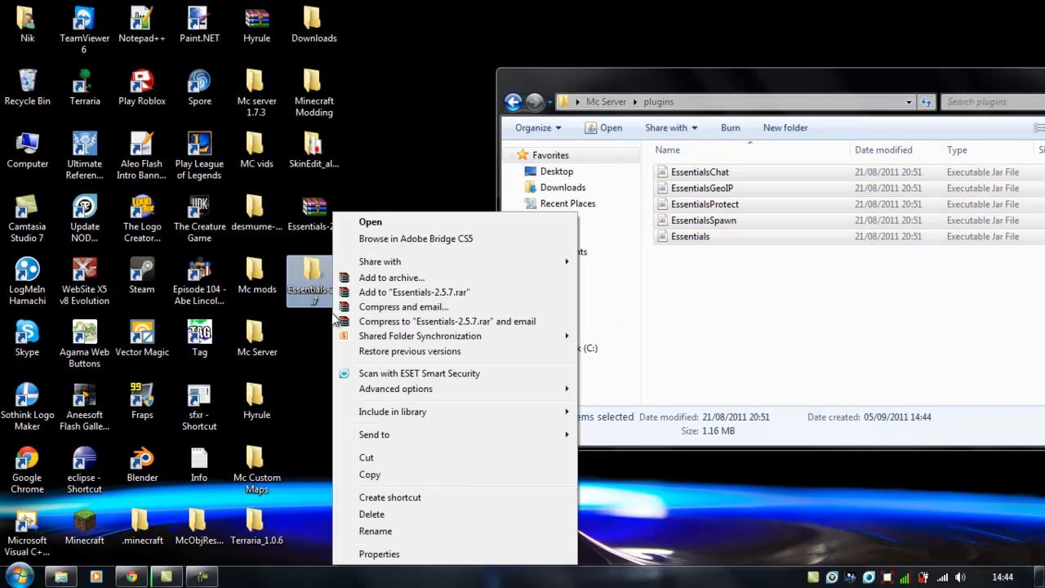
click(373, 514)
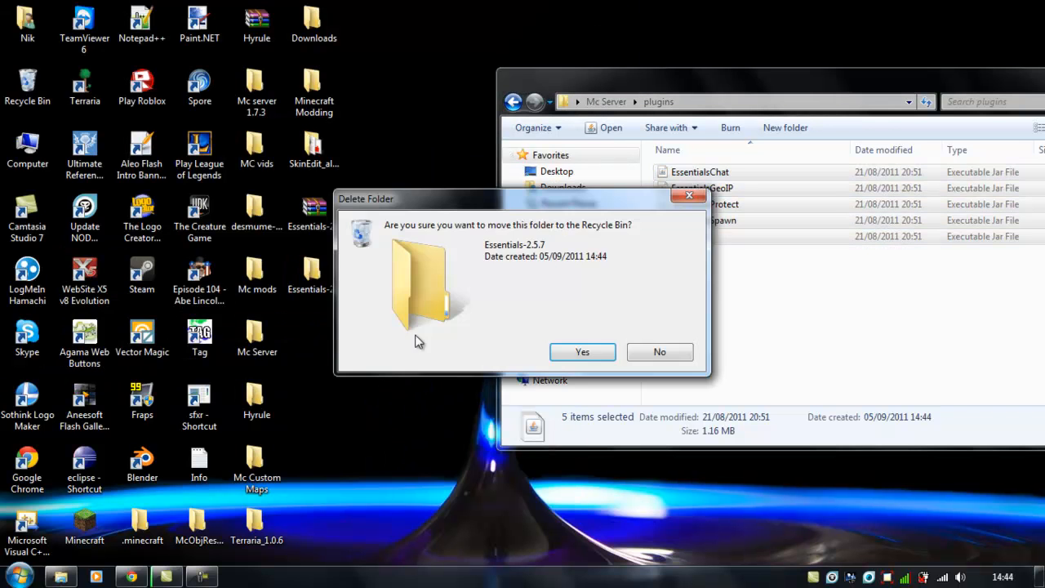
click(582, 352)
Start the server with the Run batch file in the Mc Server folder.
click(523, 108)
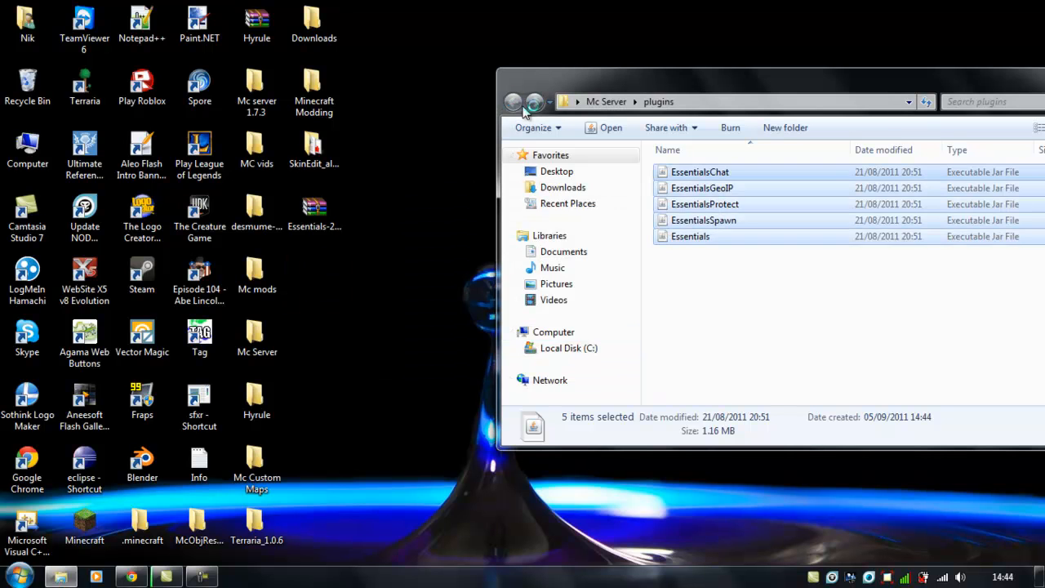
click(515, 103)
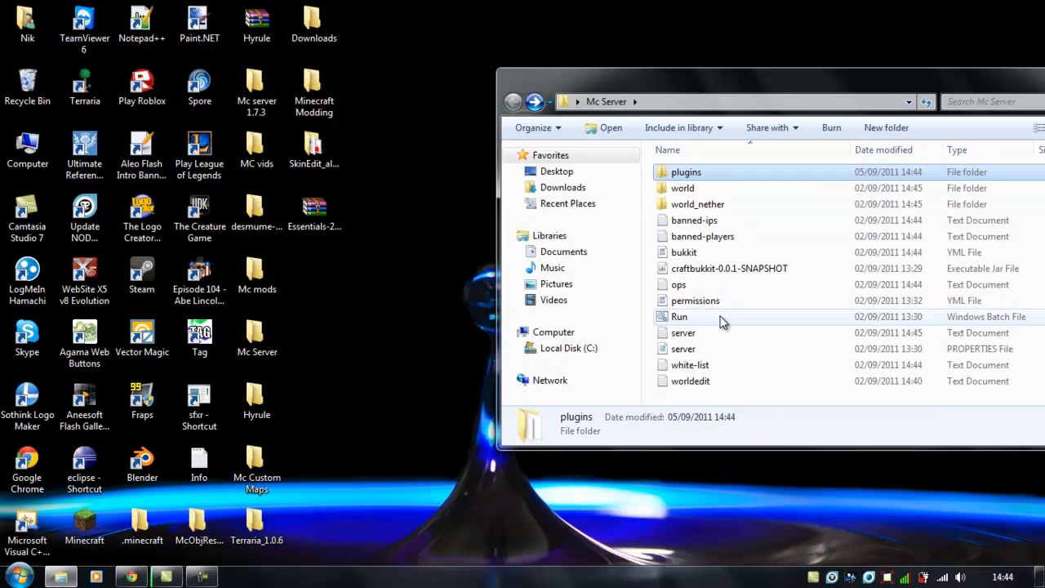
double_click(721, 320)
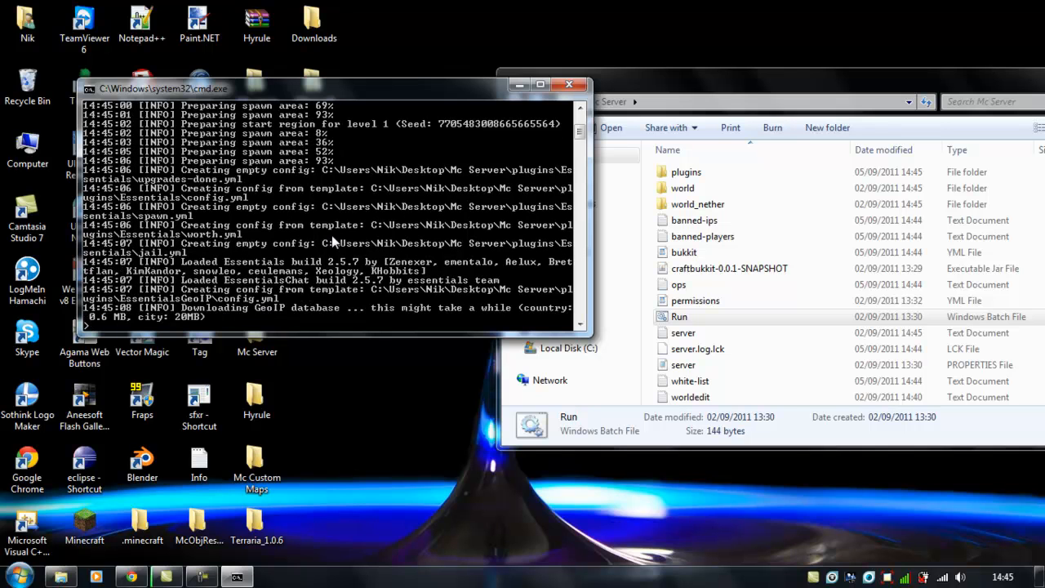
Minimize the server console, open the plugins folder and look inside the EssentialsGeoIP folder.
click(516, 84)
double_click(709, 173)
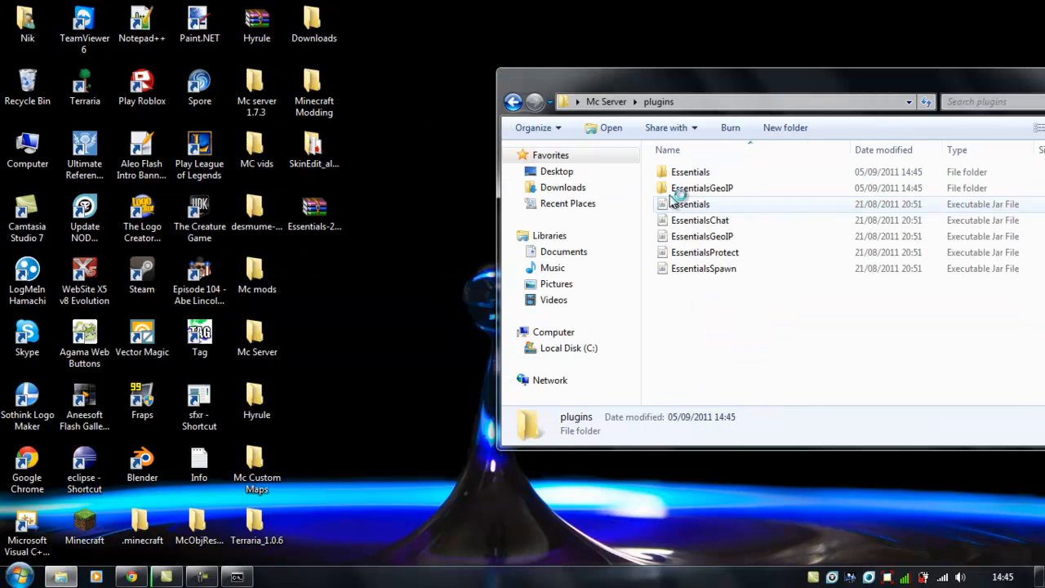
drag(717, 78, 473, 65)
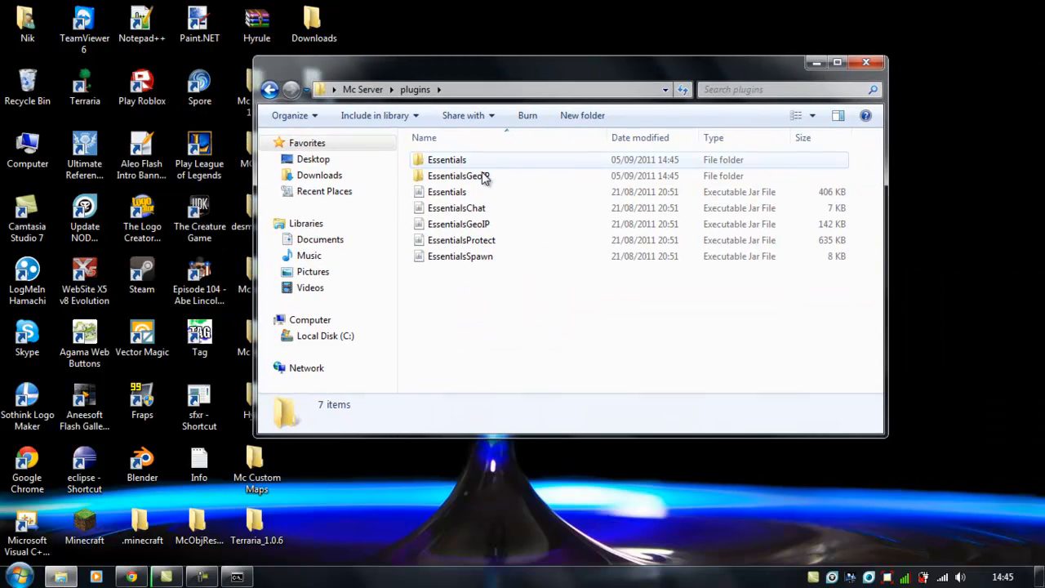
click(478, 176)
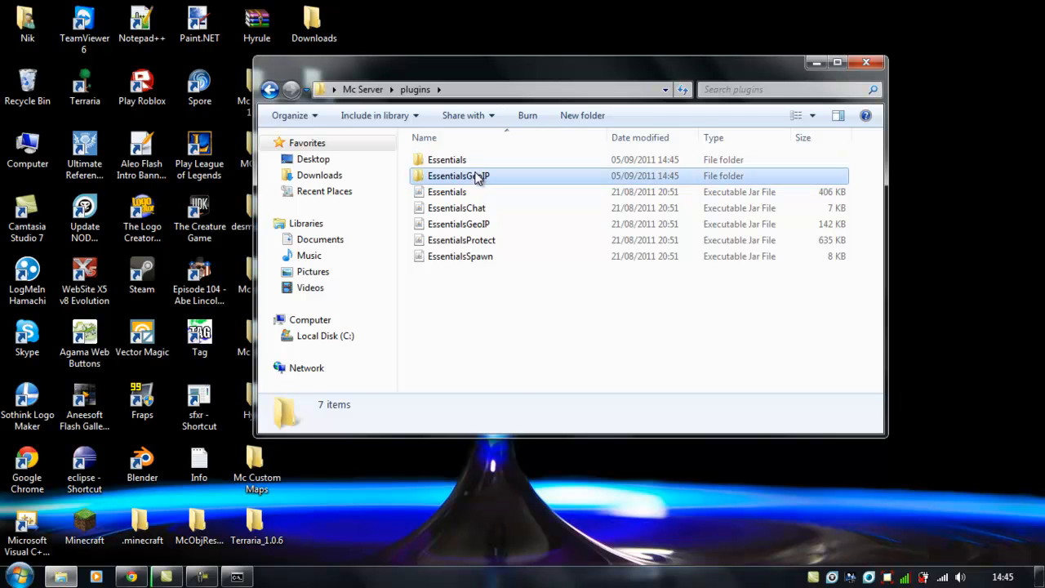
double_click(478, 176)
click(274, 93)
Open the config YML file from the Essentials folder inside plugins.
click(468, 163)
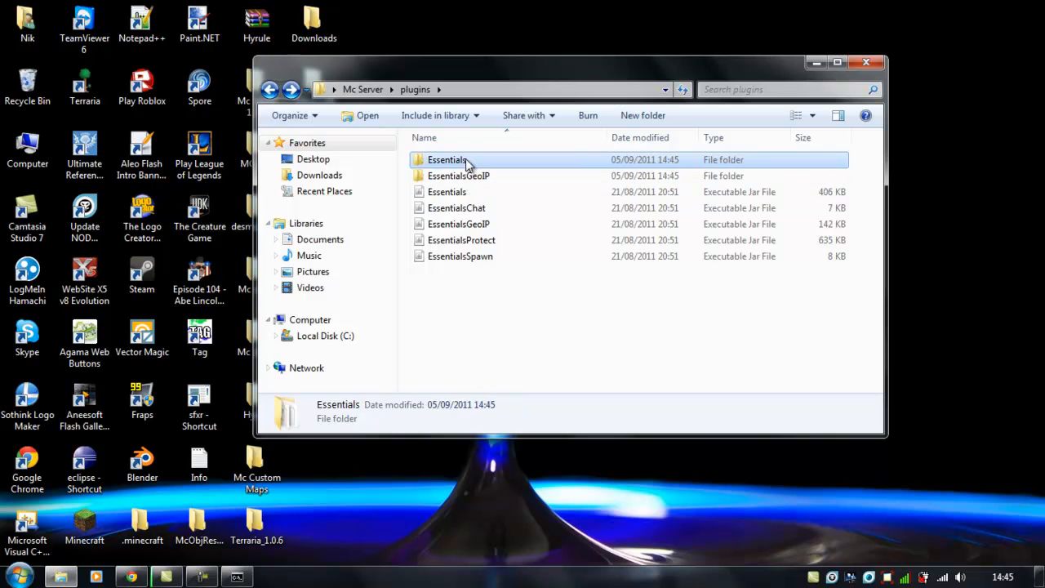
key(Return)
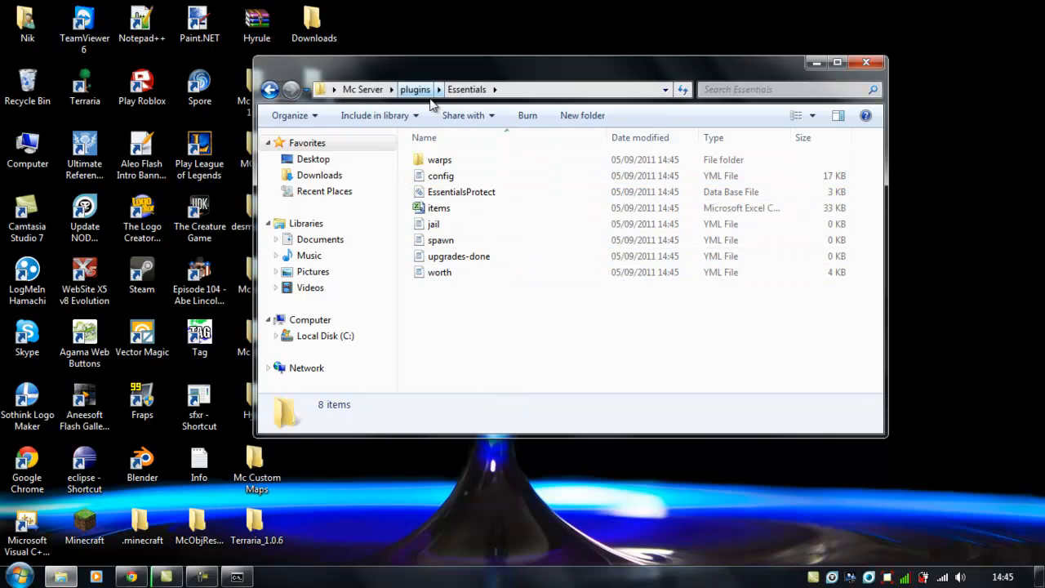
click(448, 178)
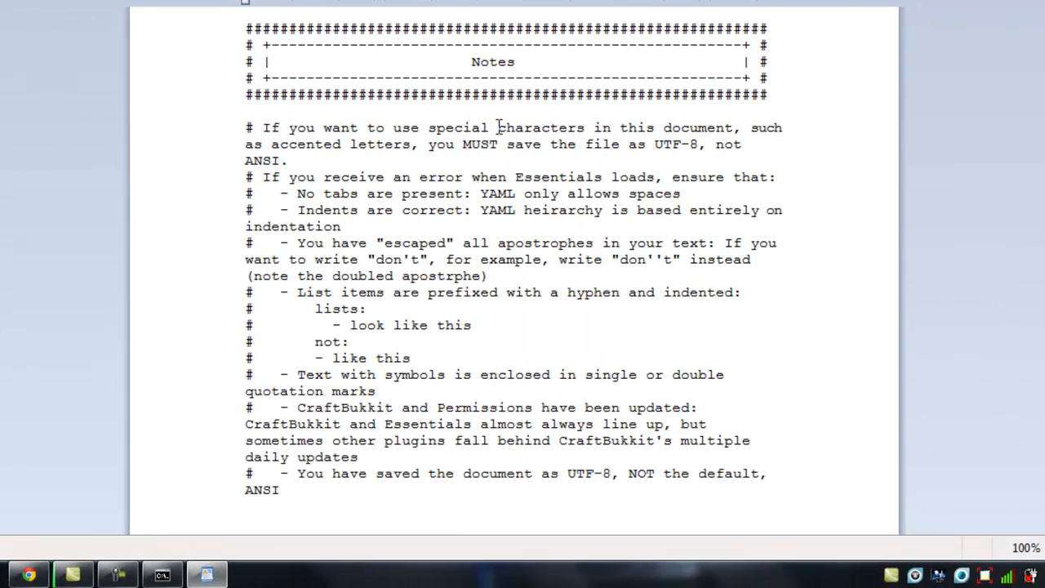
Read the Notes section and the beginning of the Essentials (Global) section in the config file.
scroll(500, 127, down, 4)
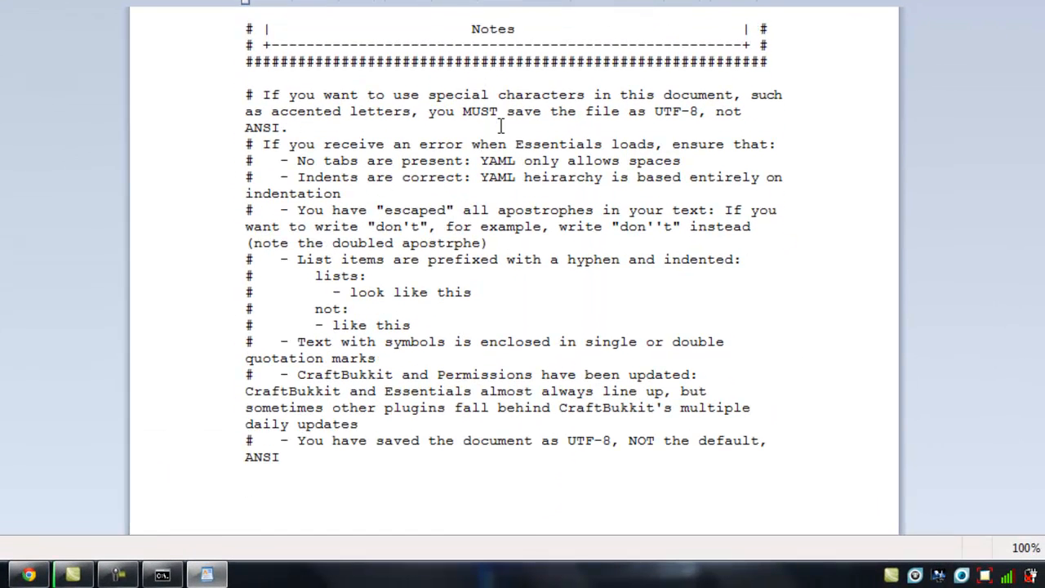
scroll(501, 127, down, 3)
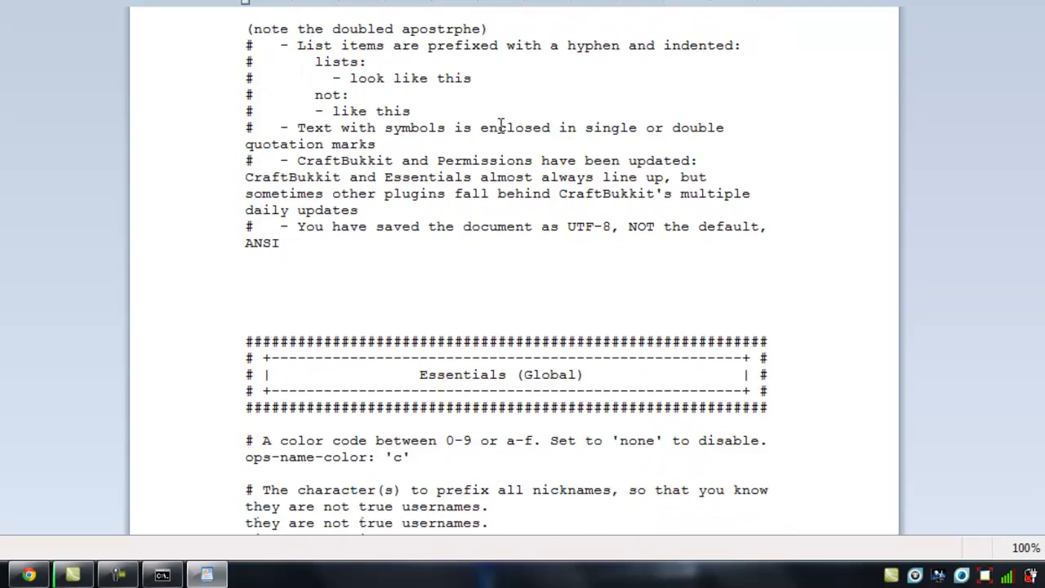
scroll(501, 126, up, 7)
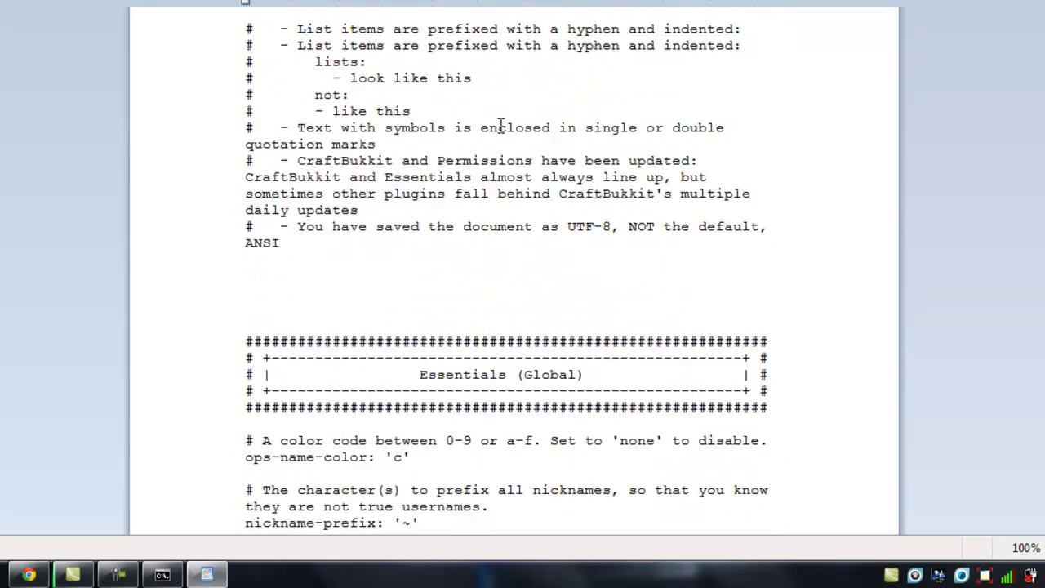
scroll(367, 168, down, 9)
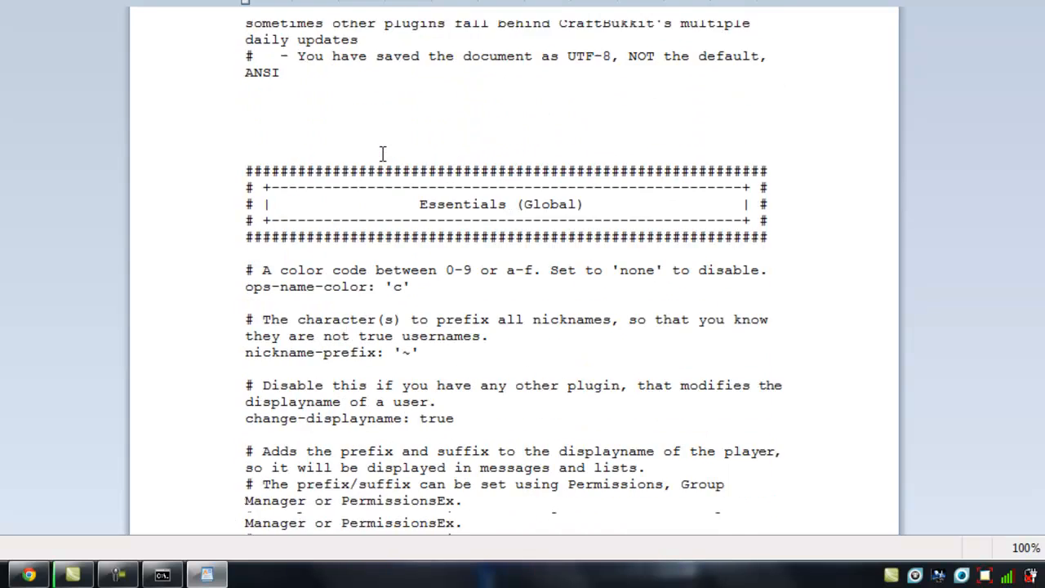
scroll(380, 168, down, 5)
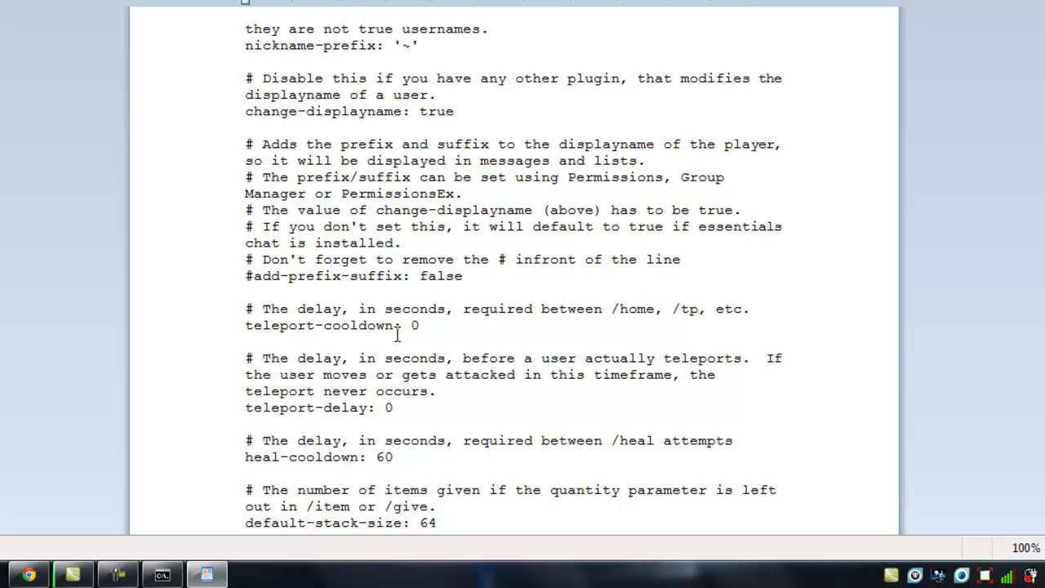
scroll(385, 112, up, 3)
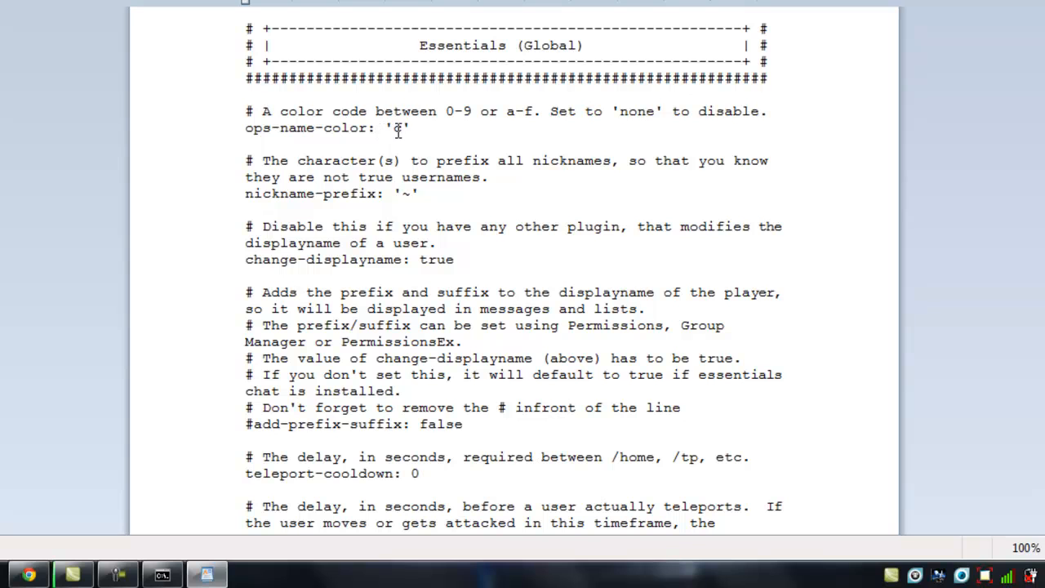
Examine the nickname-prefix, change-displayname, add-prefix-suffix, teleport and heal cooldown settings in the Essentials (Global) section.
drag(410, 196, 415, 192)
click(436, 196)
click(441, 215)
scroll(463, 259, down, 1)
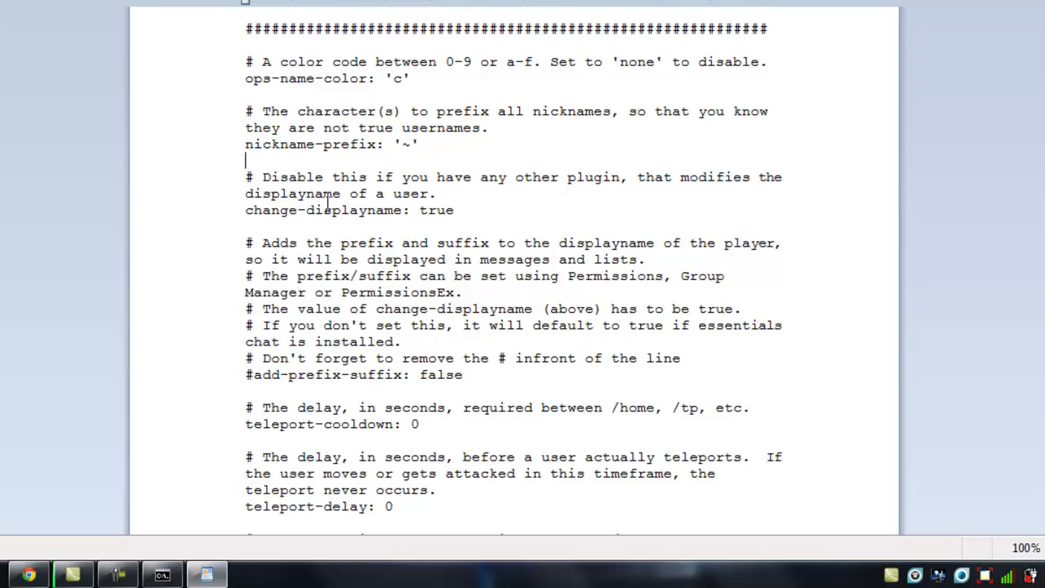
drag(446, 210, 440, 211)
click(496, 210)
double_click(437, 214)
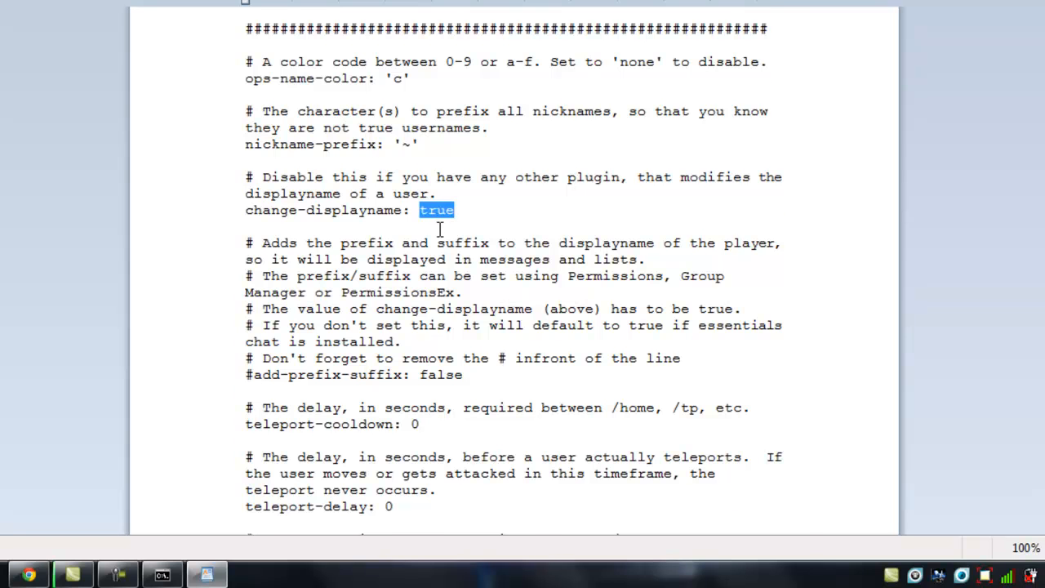
scroll(457, 216, down, 3)
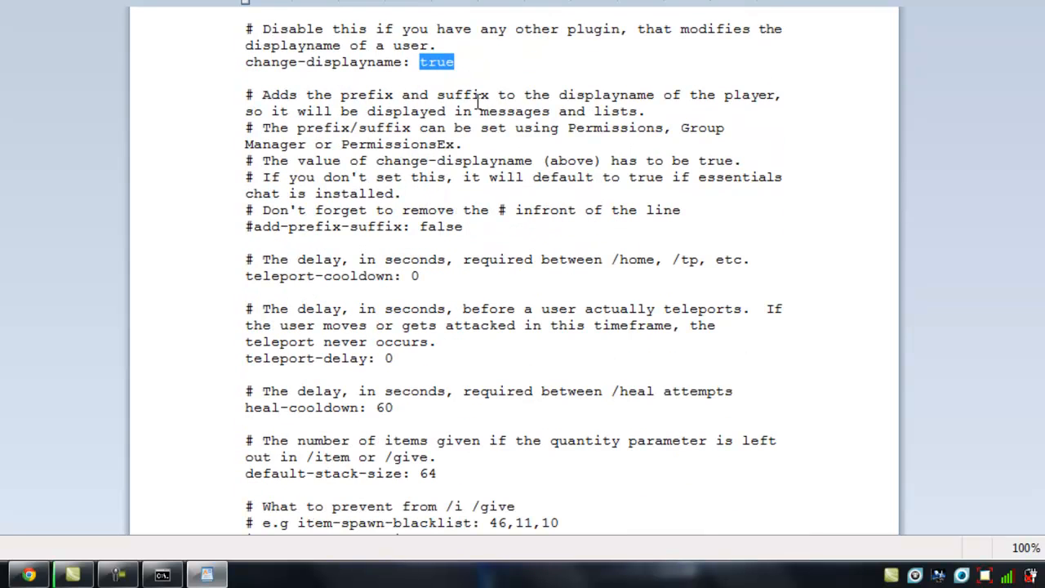
click(367, 96)
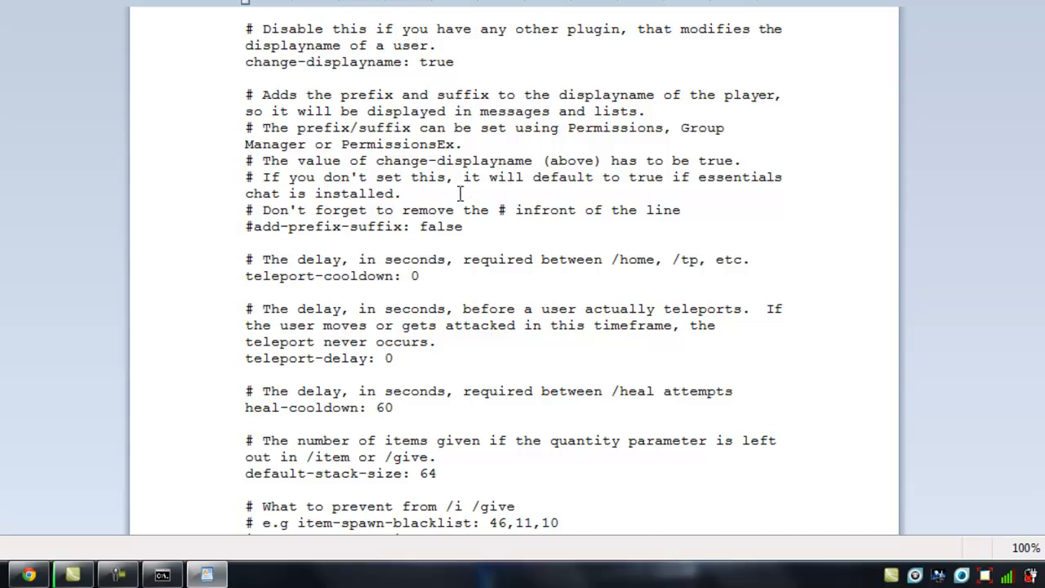
scroll(454, 220, down, 1)
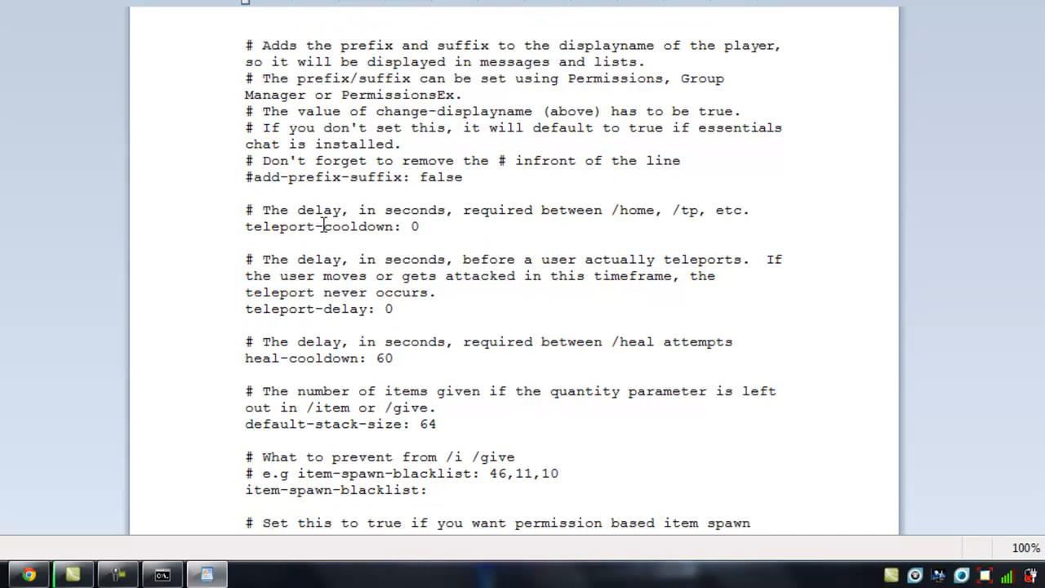
scroll(416, 159, down, 1)
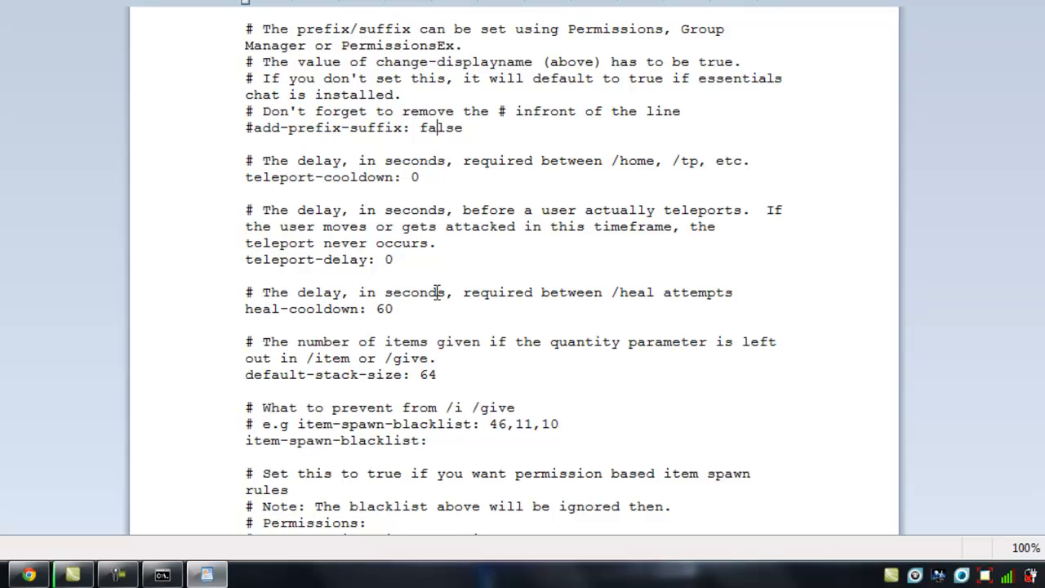
Set default-stack-size to 1 in the Essentials (Global) section of the config file.
scroll(430, 308, down, 1)
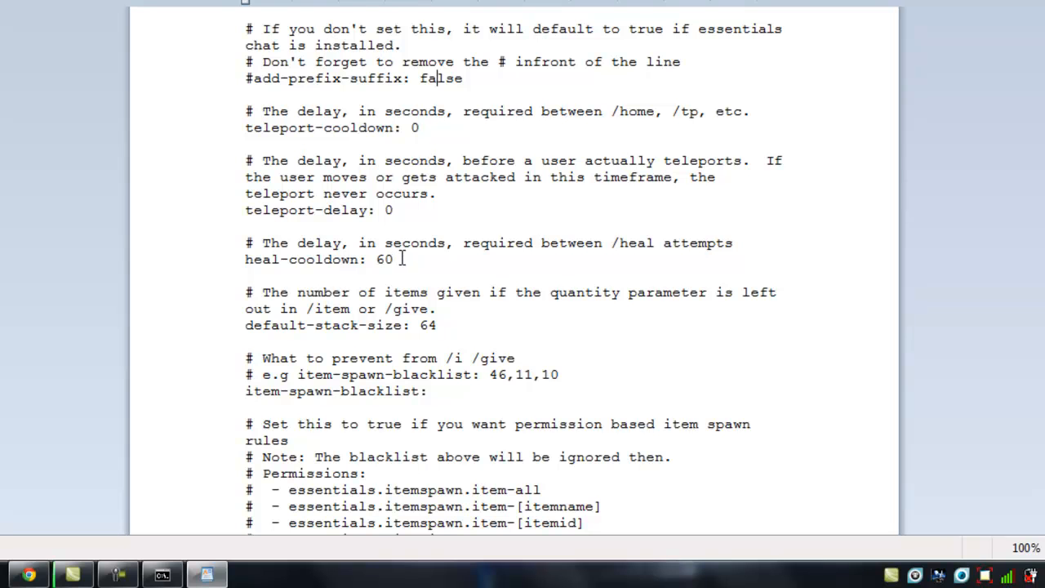
scroll(405, 307, down, 1)
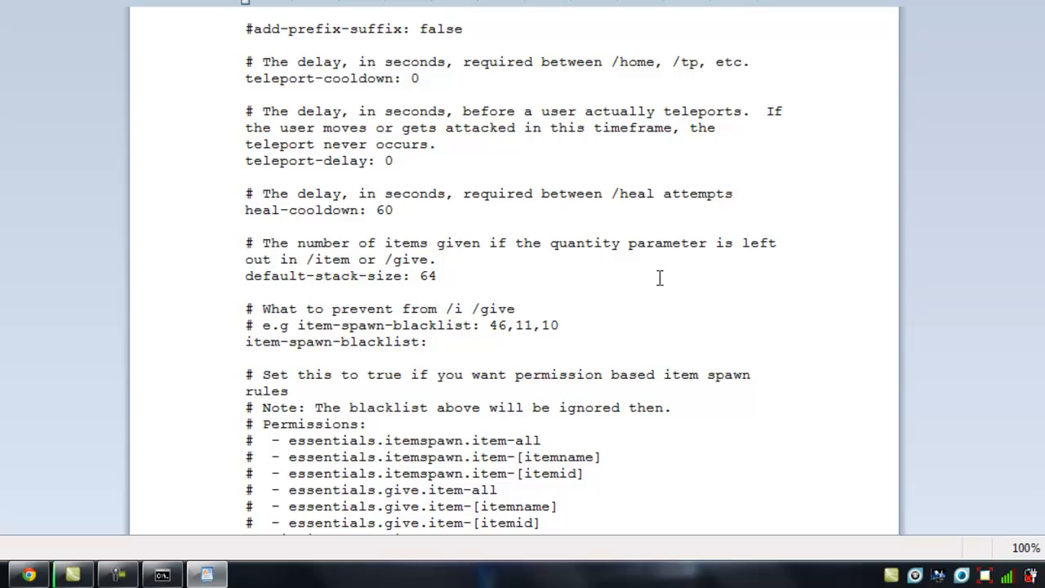
triple_click(439, 276)
double_click(430, 276)
text(1)
Examine the item-spawn-blacklist example IDs and the permission-based-item-spawn rules in the config file.
drag(505, 280, 512, 294)
click(578, 337)
double_click(504, 325)
double_click(524, 329)
click(542, 325)
click(437, 341)
scroll(498, 372, down, 1)
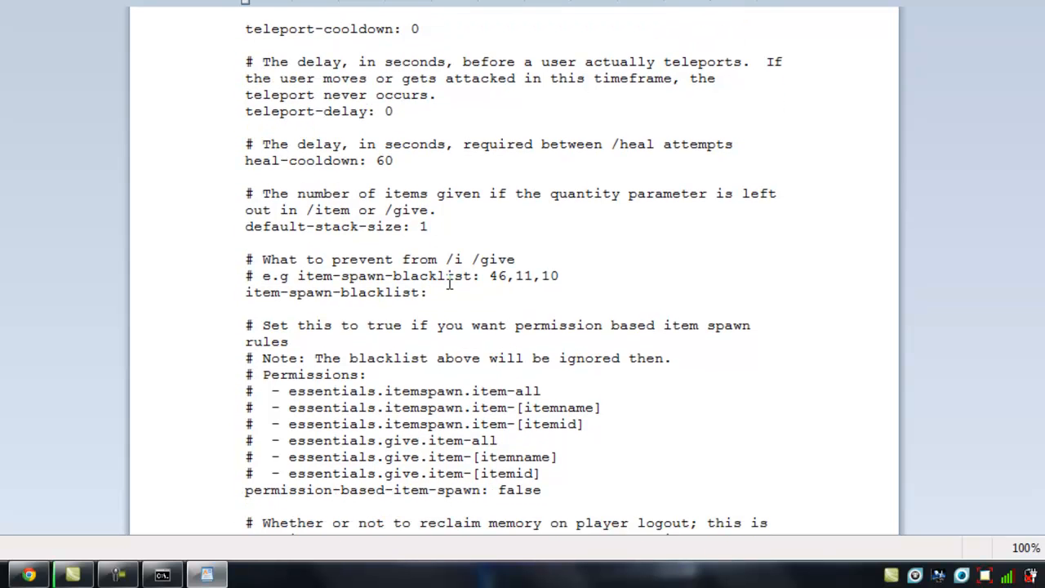
scroll(458, 347, down, 4)
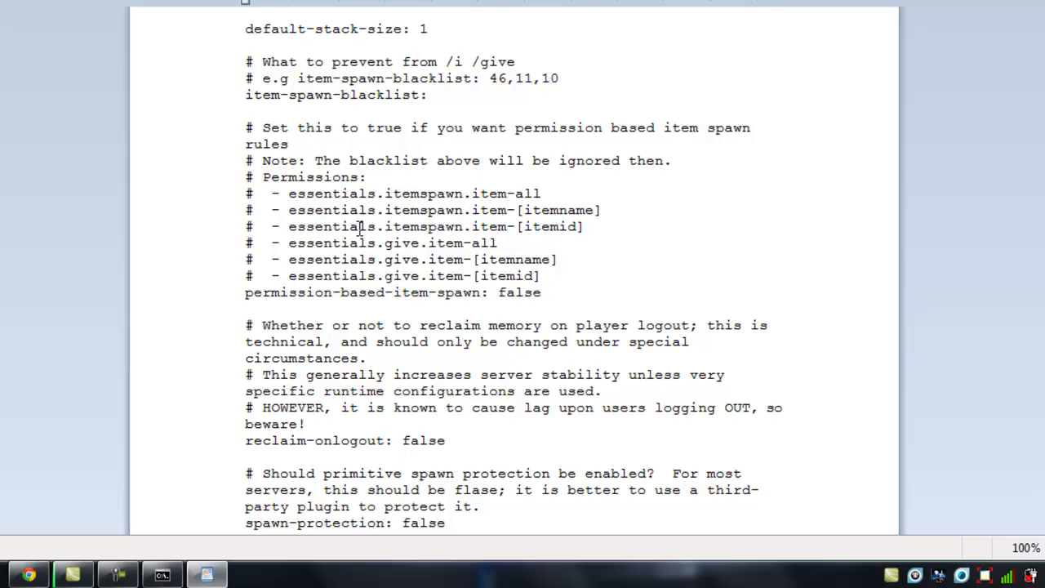
scroll(359, 229, down, 1)
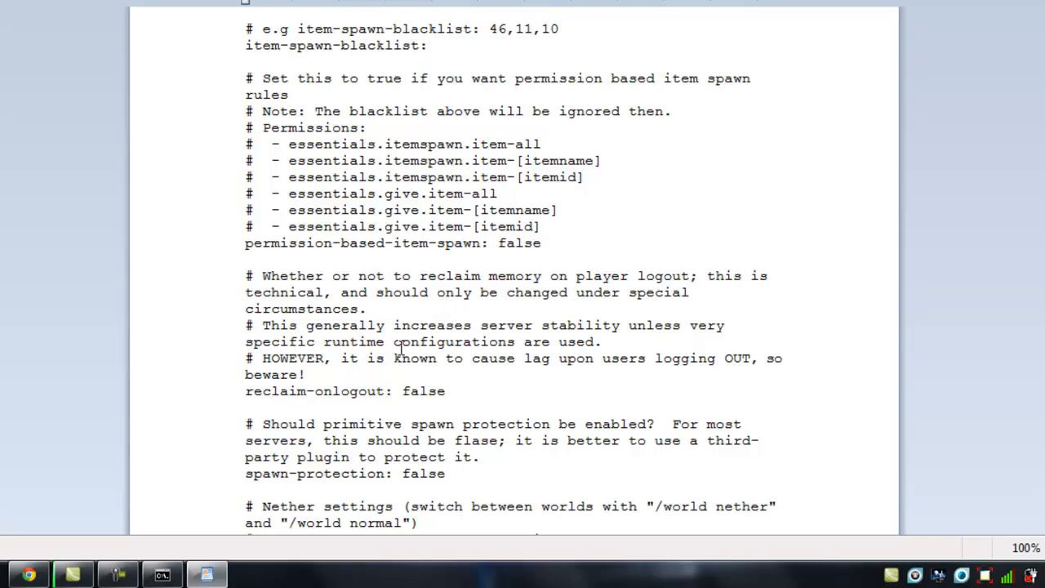
Set spawnmob-limit to 100000 below the nether settings.
scroll(442, 362, down, 3)
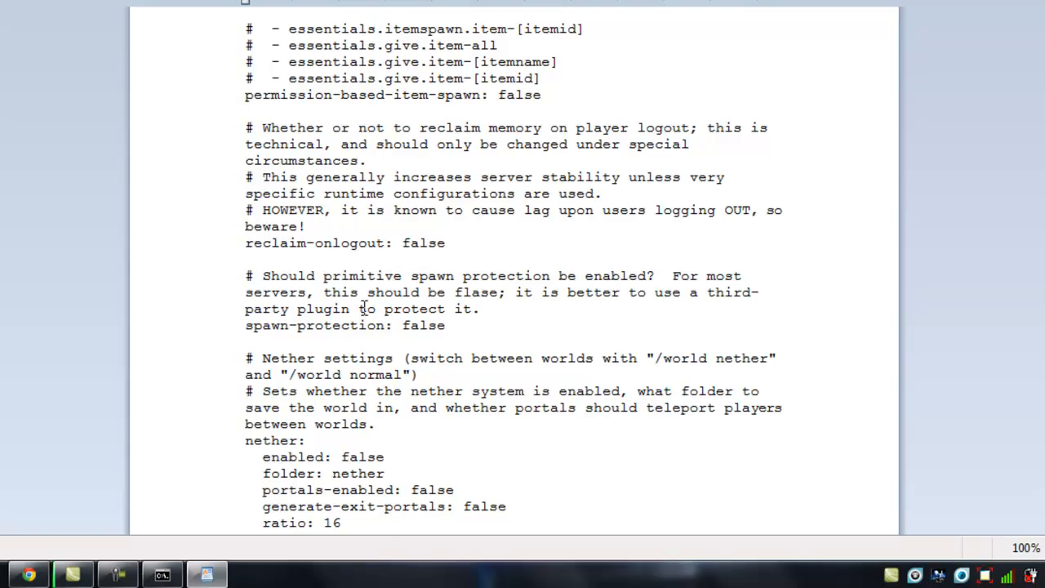
scroll(363, 304, down, 2)
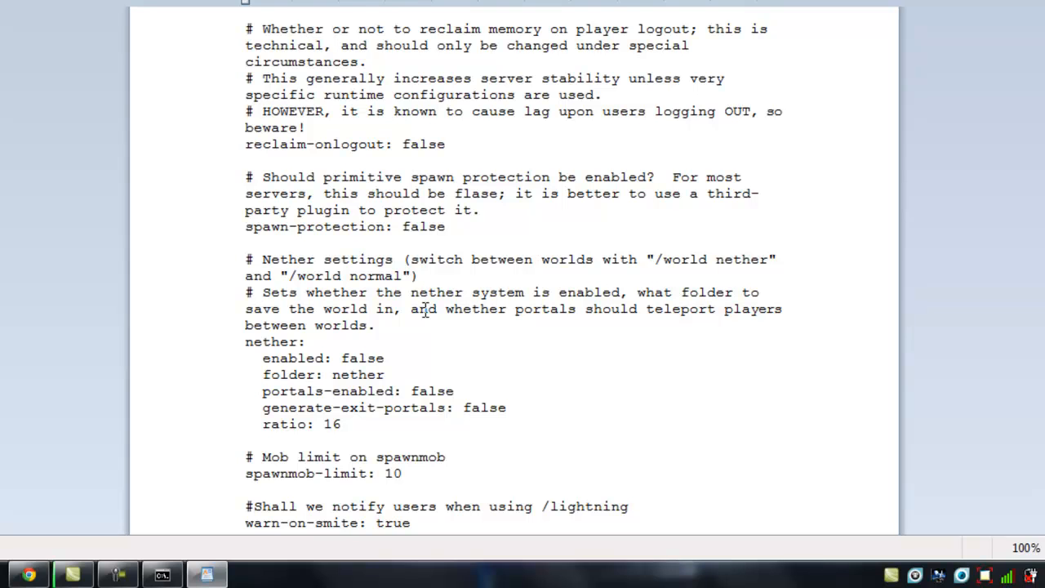
scroll(424, 311, down, 2)
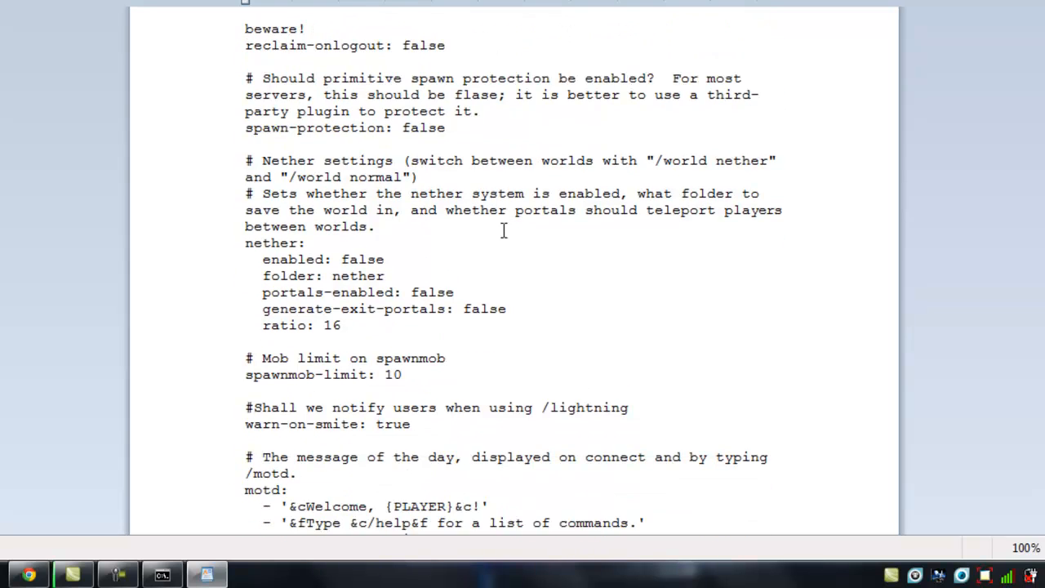
scroll(362, 347, down, 1)
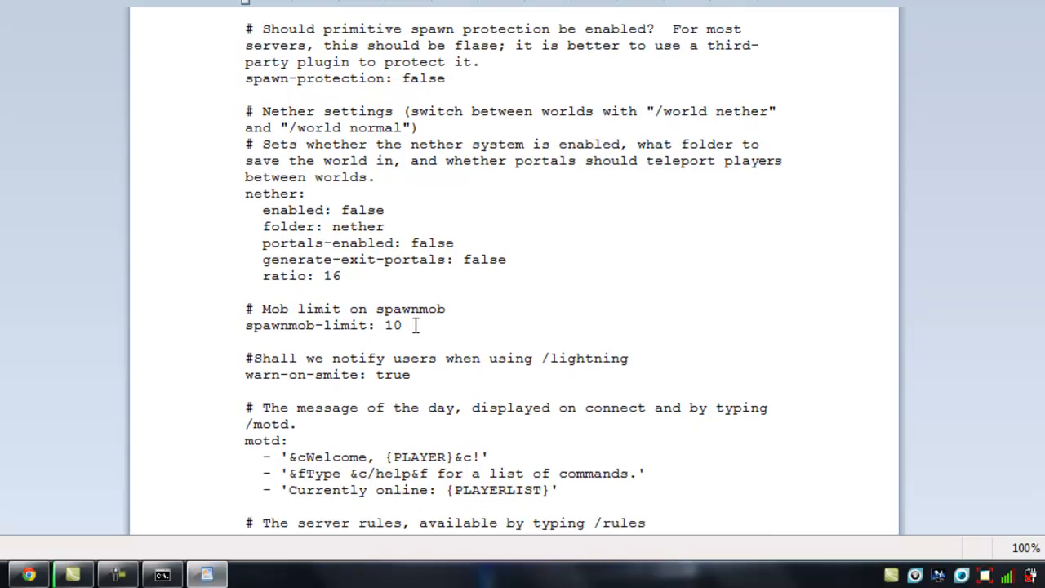
text(0000)
Set warn-on-smite to false so users are not notified when /lightning is used.
scroll(483, 360, down, 1)
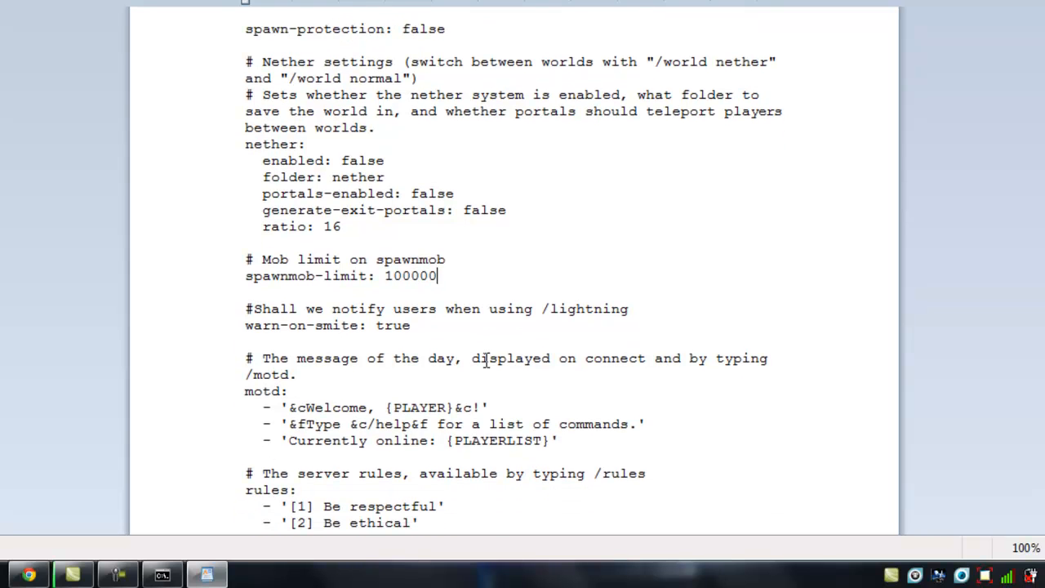
scroll(486, 361, down, 1)
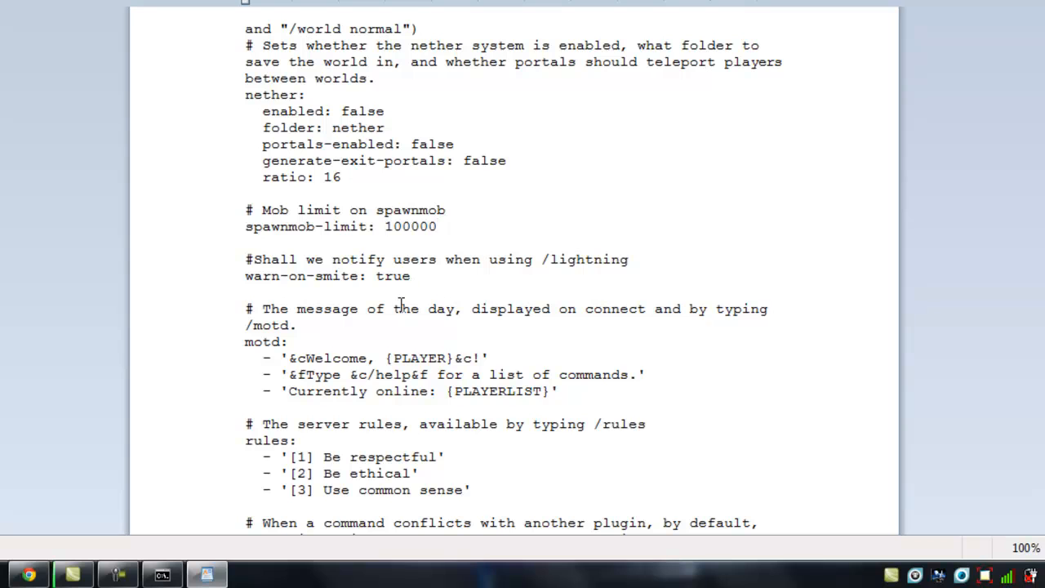
double_click(392, 278)
text(false)
Review the message of the day lines under motd and the server rules entries.
scroll(472, 159, down, 1)
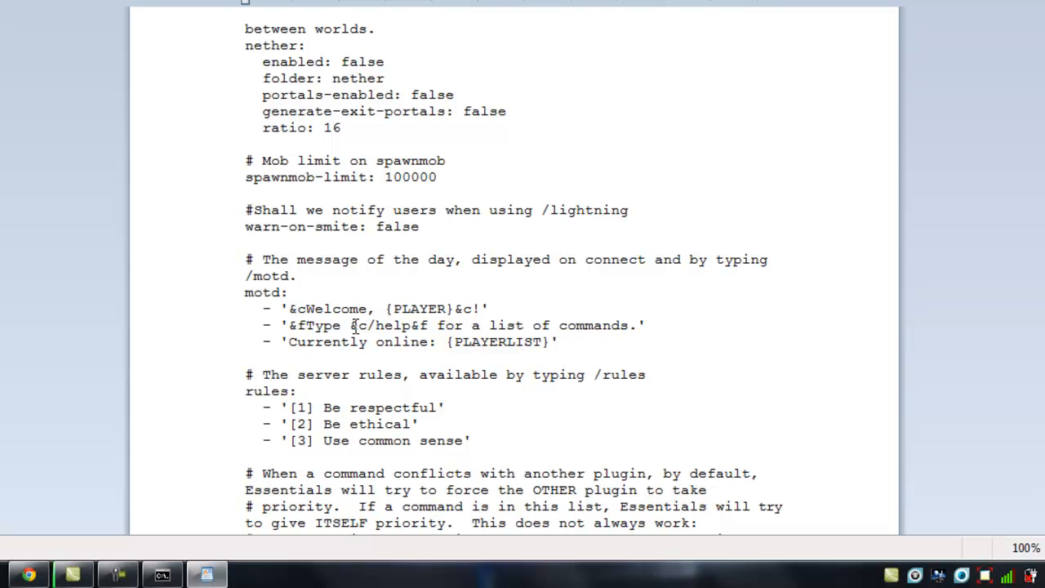
scroll(413, 349, down, 2)
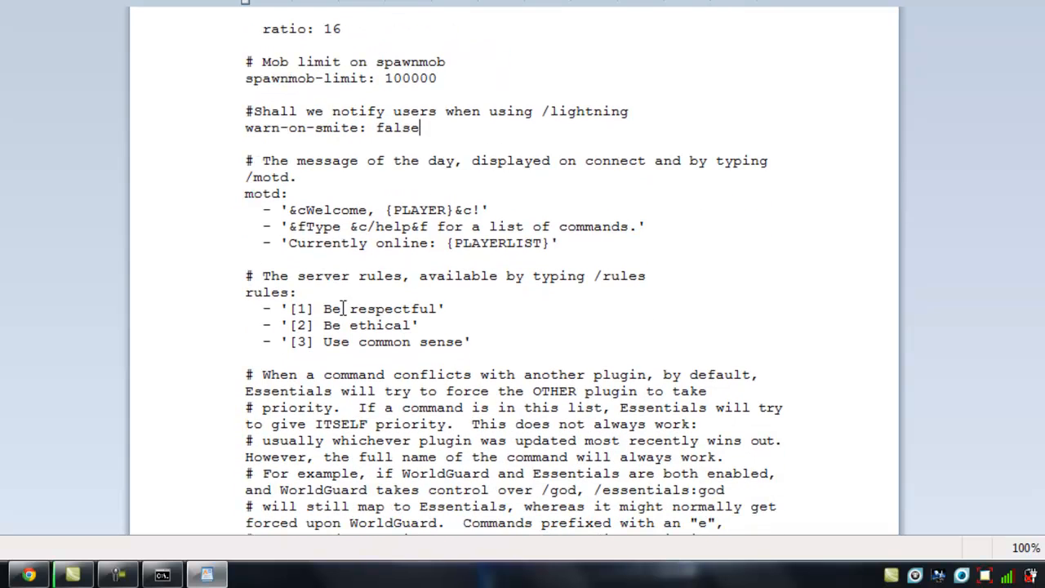
double_click(390, 307)
double_click(390, 307)
click(515, 344)
scroll(482, 335, down, 2)
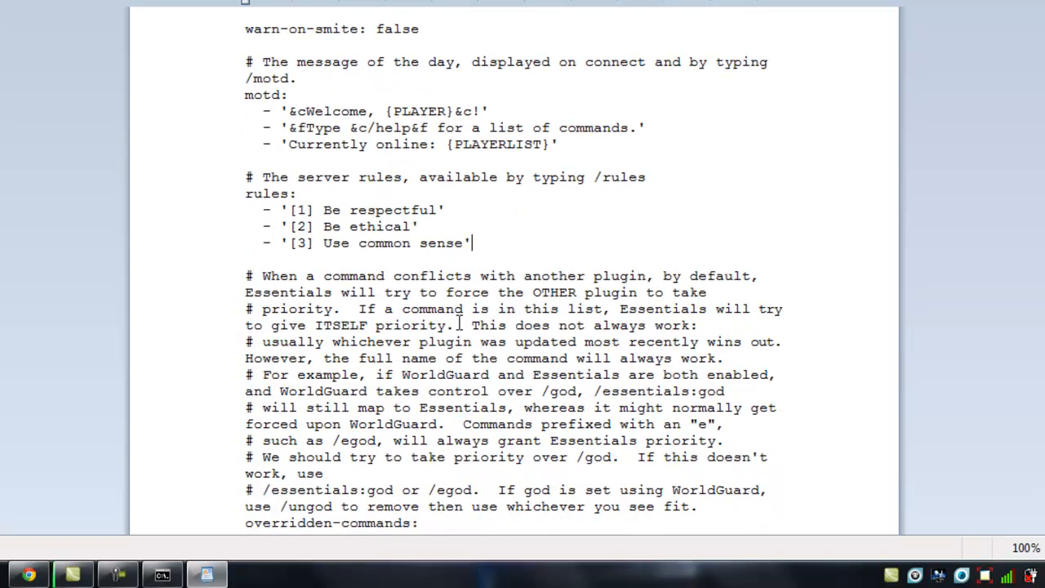
Read the command conflict notes and examine the god entry under overridden-commands.
scroll(460, 324, down, 1)
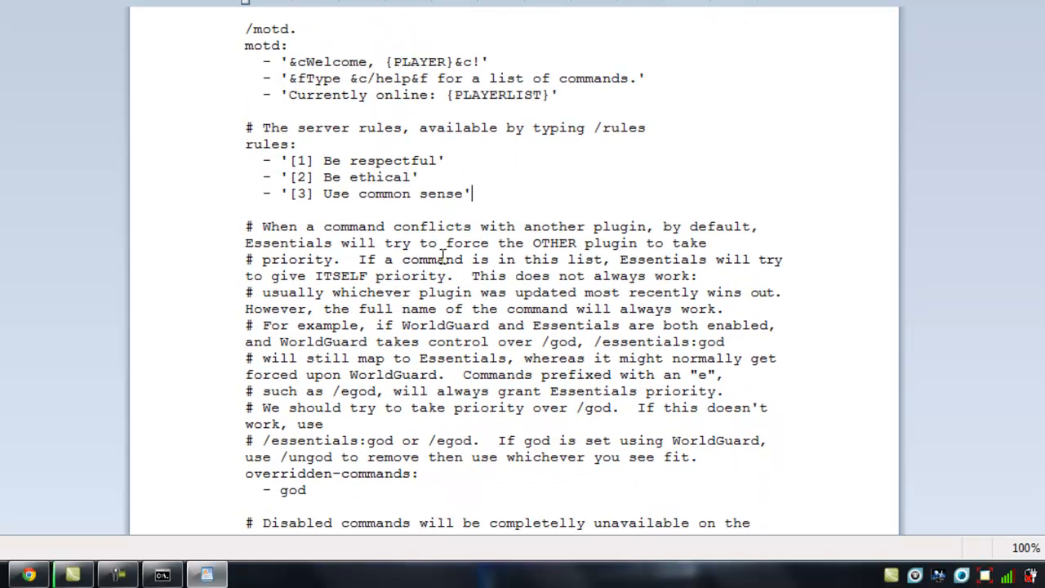
scroll(444, 259, down, 1)
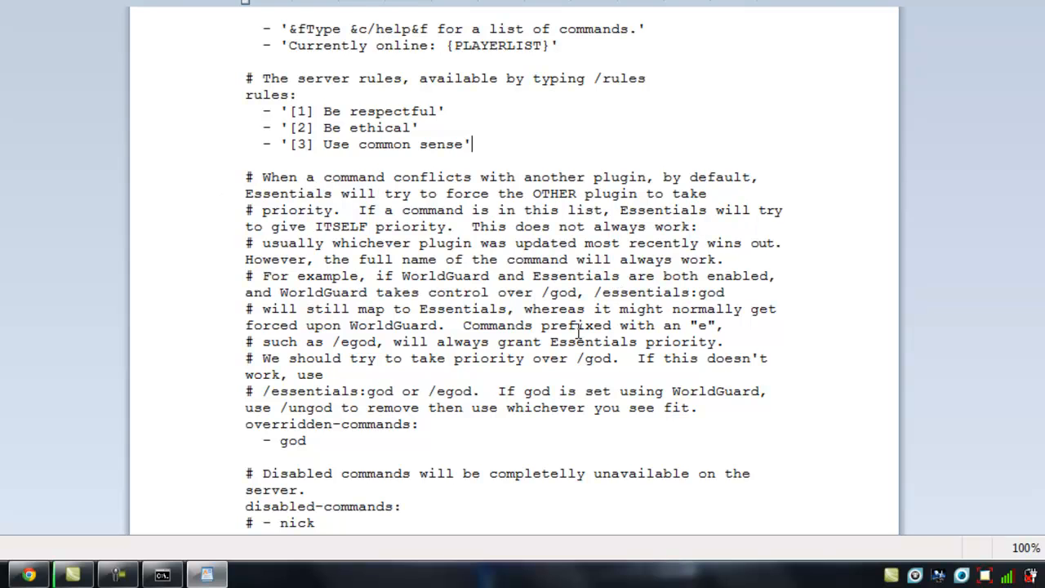
scroll(294, 400, down, 1)
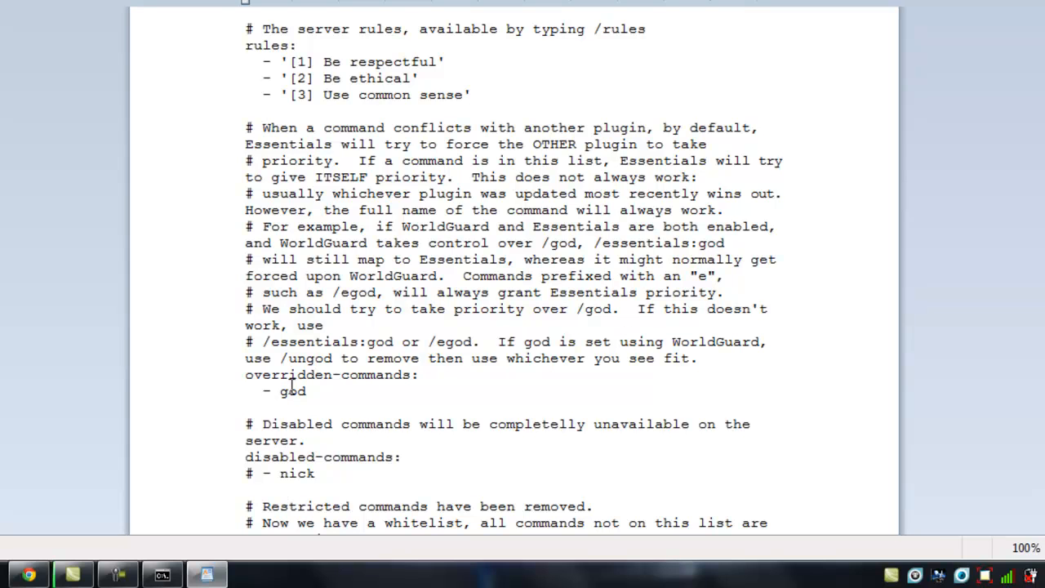
drag(279, 392, 311, 392)
click(331, 404)
scroll(429, 374, down, 2)
scroll(428, 374, down, 2)
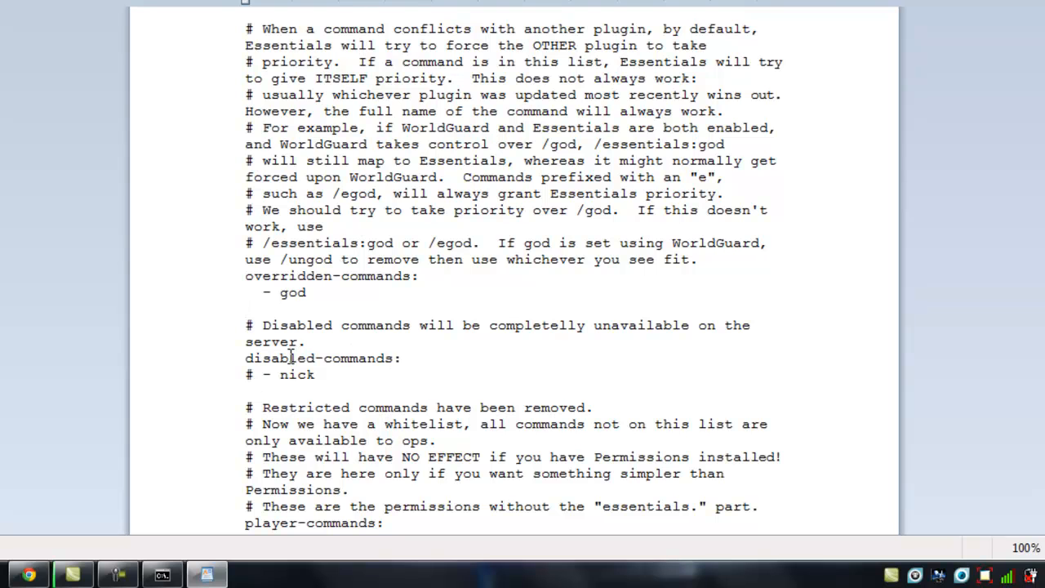
Uncomment the nick entry under disabled-commands, and restore its # mark.
scroll(308, 384, down, 1)
click(253, 325)
key(BackSpace)
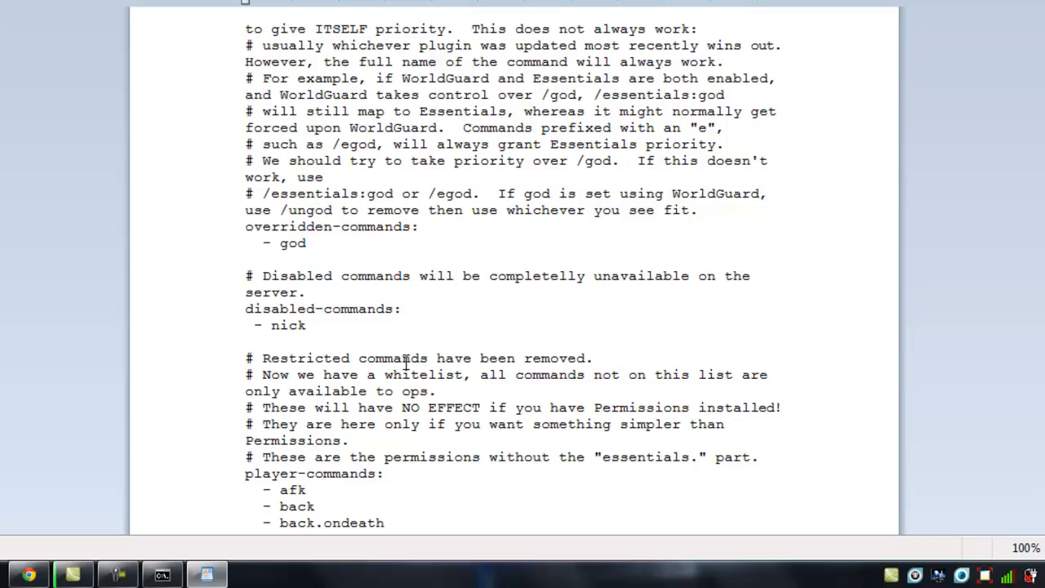
text(#)
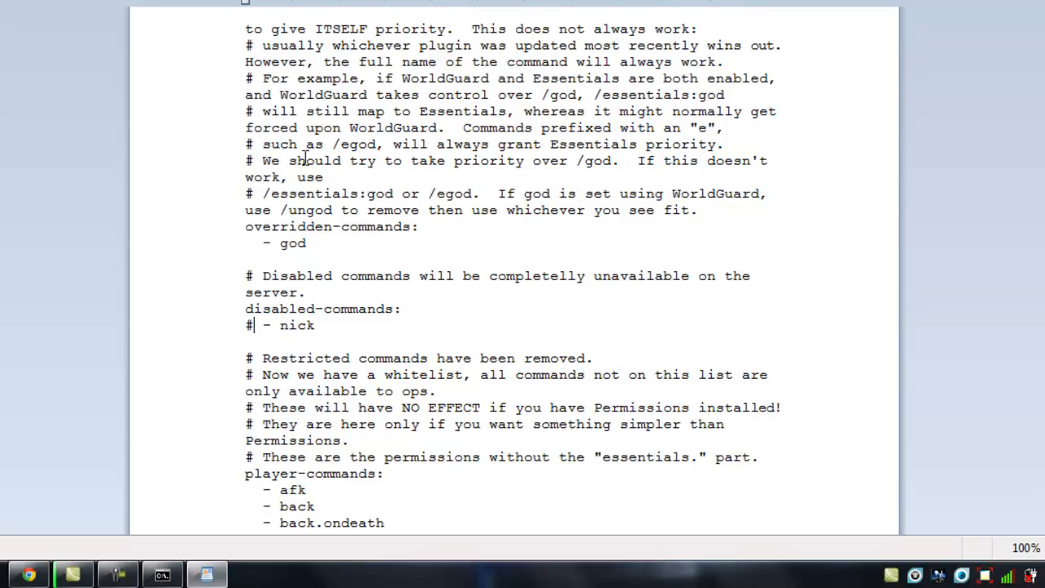
Add a commented-out "- god" entry on a new line below nick under disabled-commands.
click(321, 325)
key(Return)
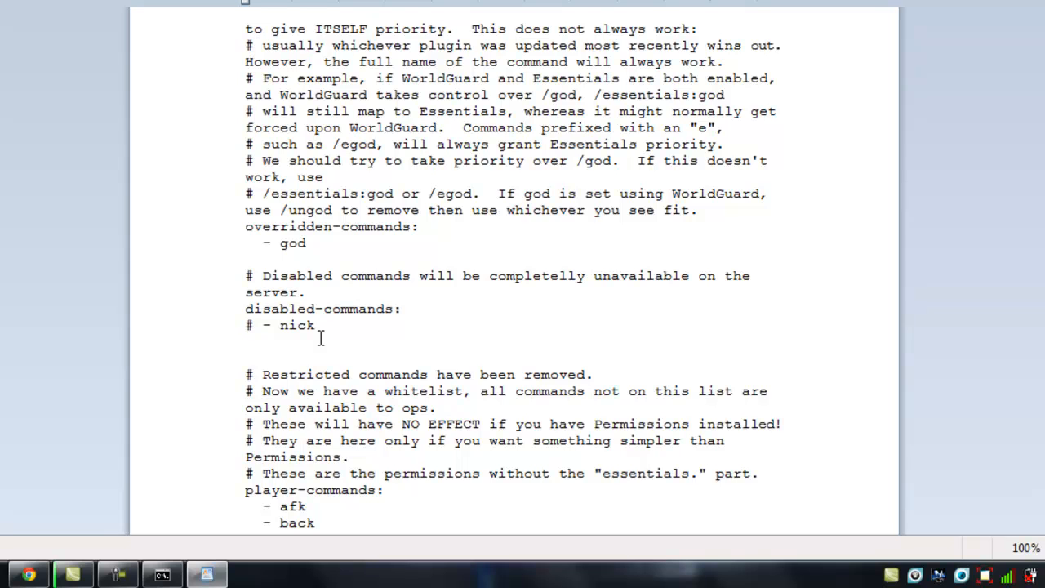
text(-)
key(BackSpace)
text(god)
click(247, 343)
text(#)
Read the restricted commands notes and look through the player-commands whitelist.
scroll(347, 363, down, 2)
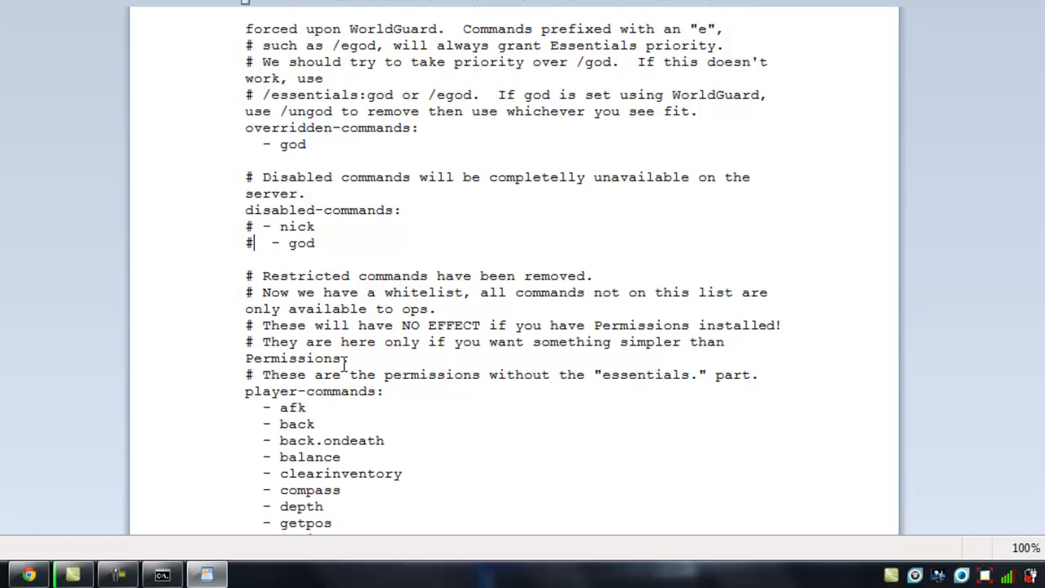
scroll(322, 317, down, 1)
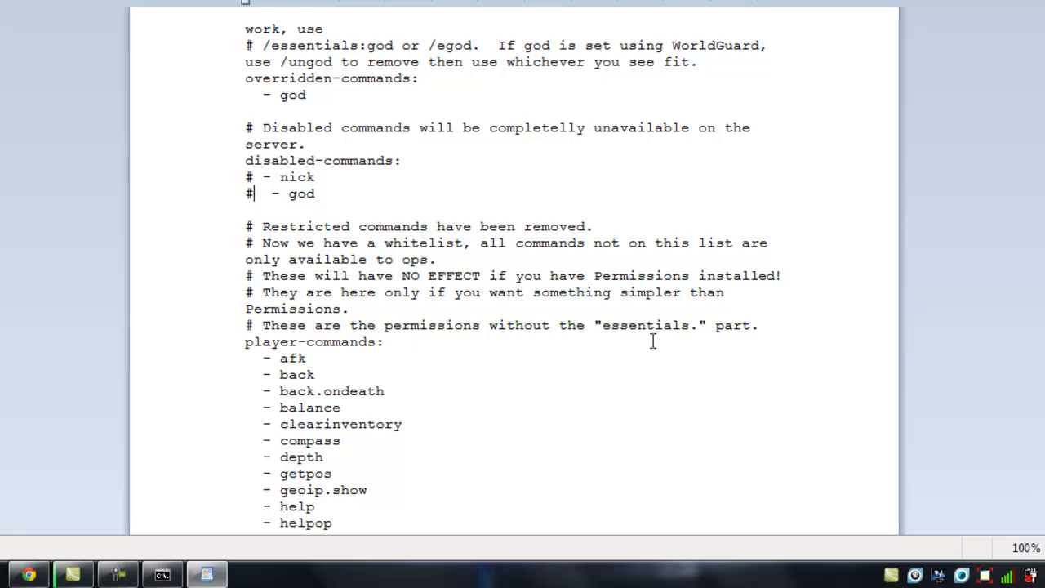
scroll(327, 327, down, 2)
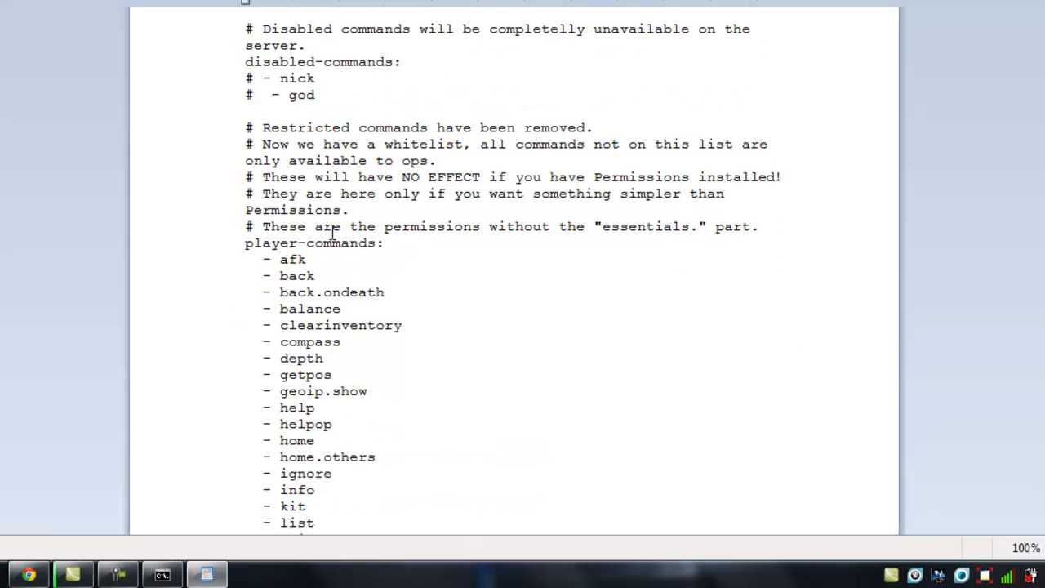
scroll(381, 237, down, 3)
scroll(382, 232, down, 17)
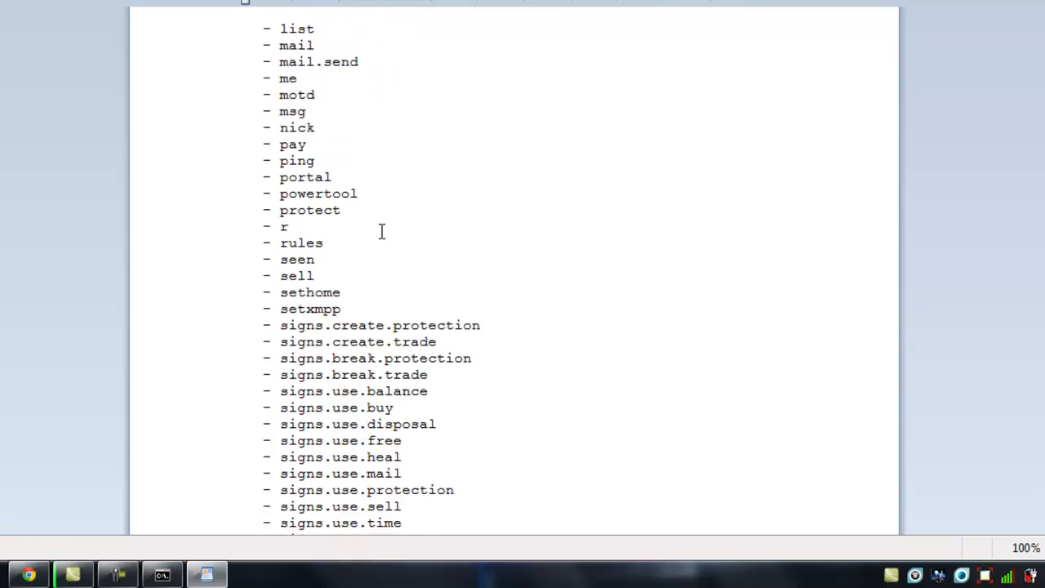
scroll(381, 237, up, 20)
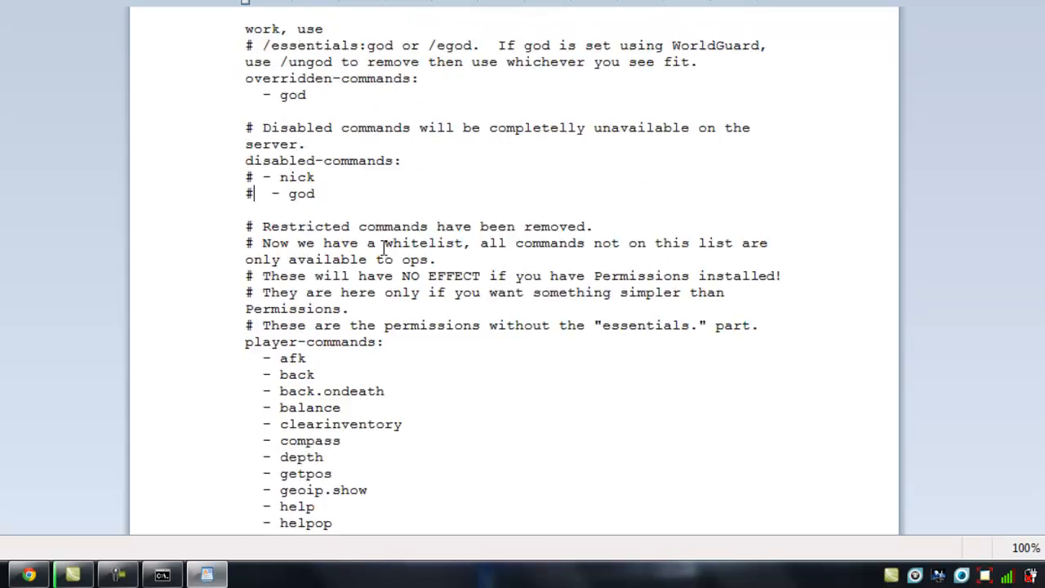
scroll(372, 271, down, 4)
scroll(371, 265, up, 4)
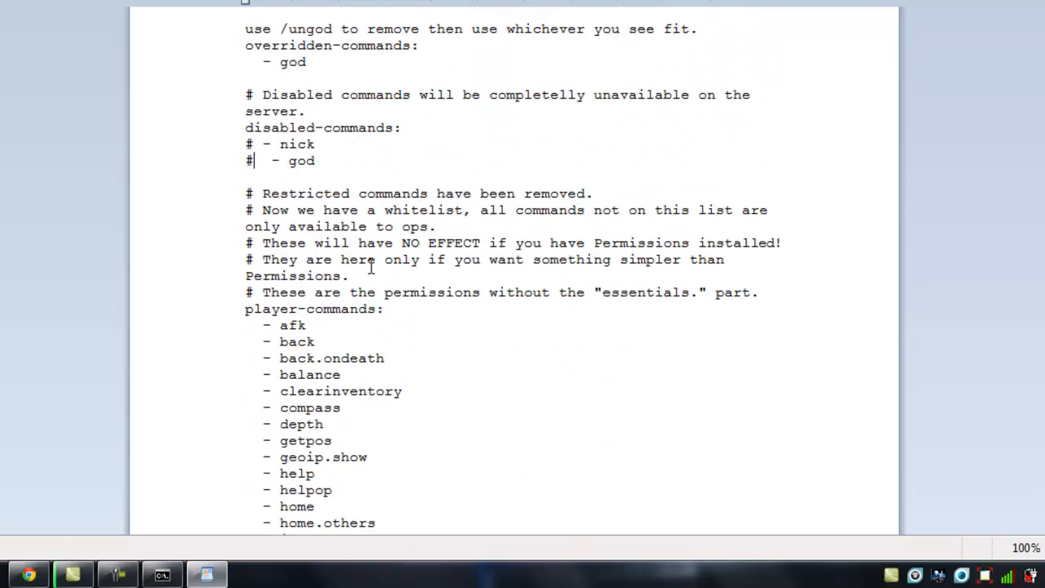
scroll(363, 273, down, 2)
scroll(357, 275, down, 18)
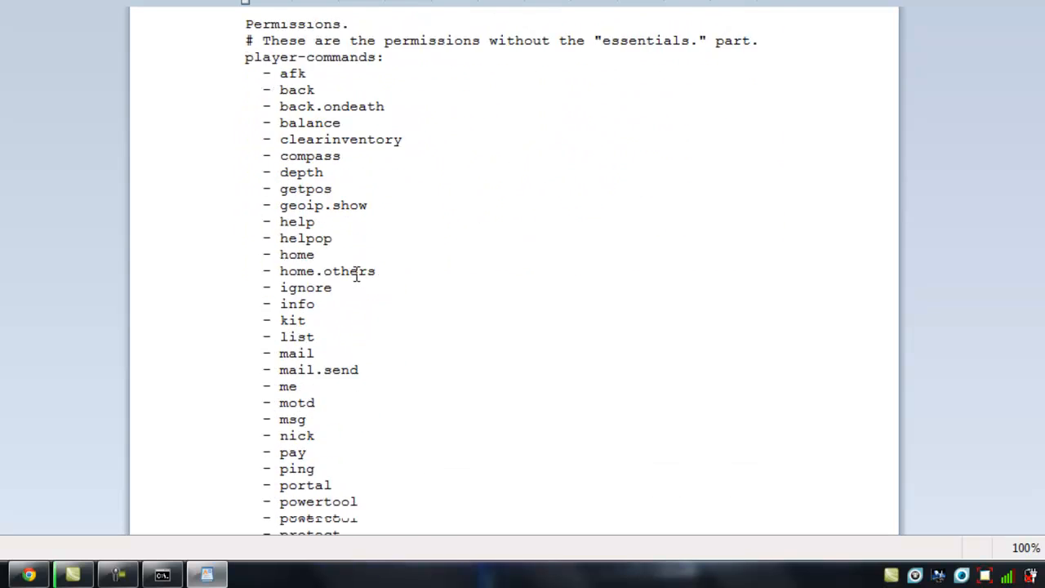
Examine the kits section, including the tools kit's name, delay and item lines with quantities.
scroll(356, 276, down, 2)
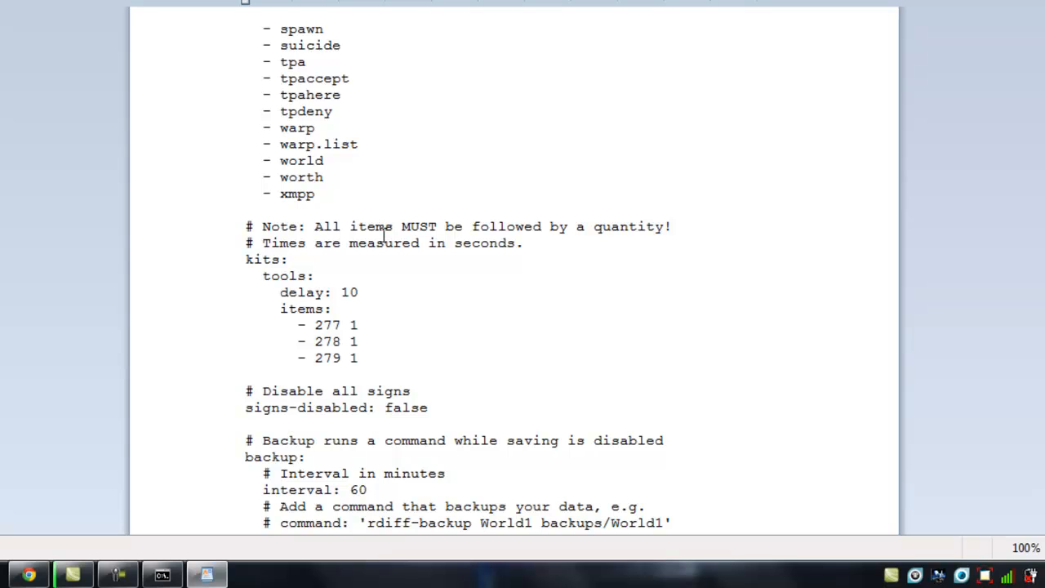
drag(245, 260, 240, 273)
click(239, 273)
double_click(292, 276)
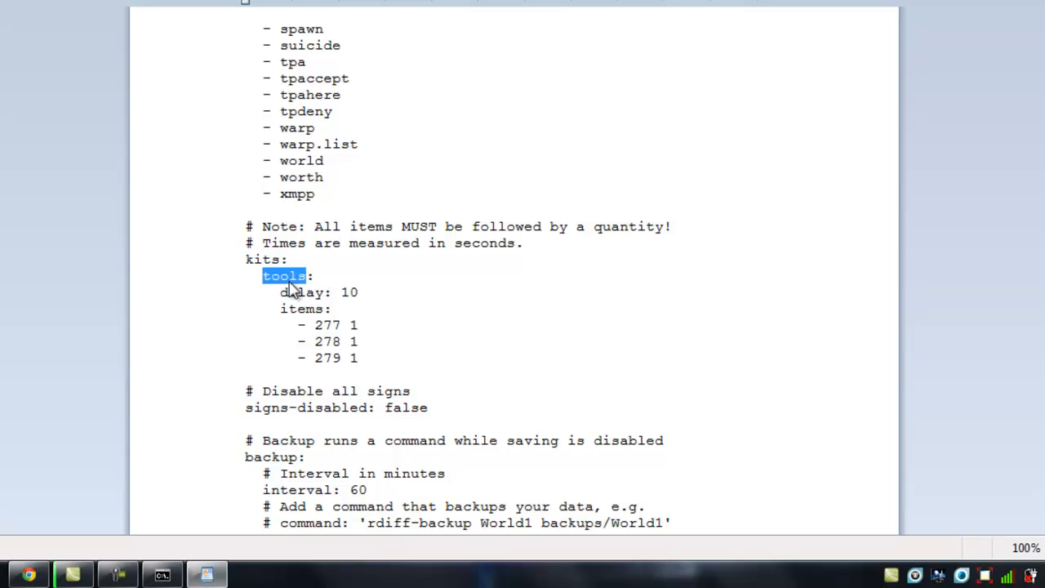
click(447, 308)
double_click(346, 291)
click(463, 330)
Review the signs-disabled, backup, per-warp-permission, sort-list-by-groups and debug settings.
scroll(353, 297, down, 2)
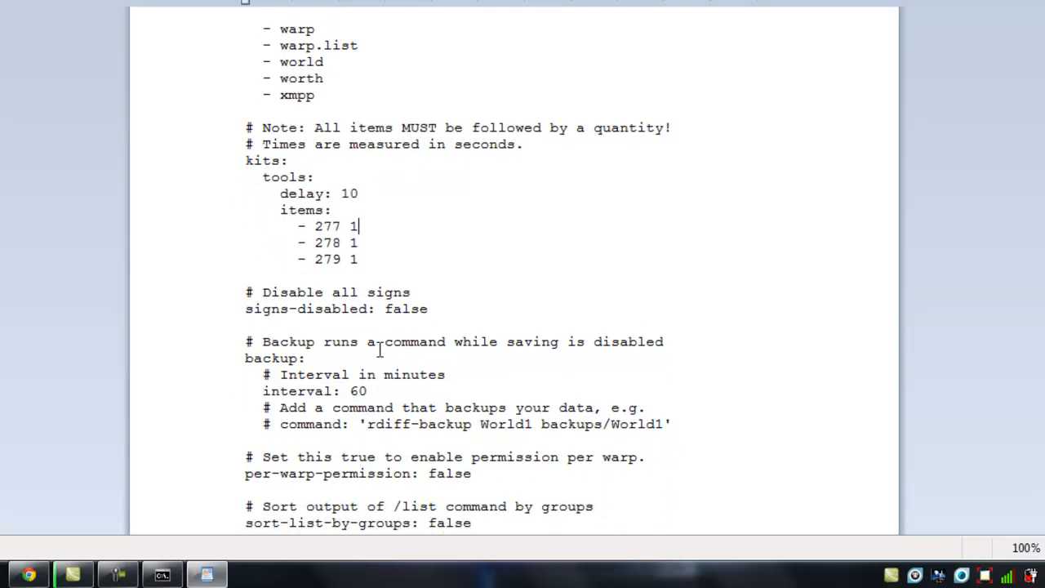
double_click(401, 308)
click(479, 307)
scroll(410, 315, down, 1)
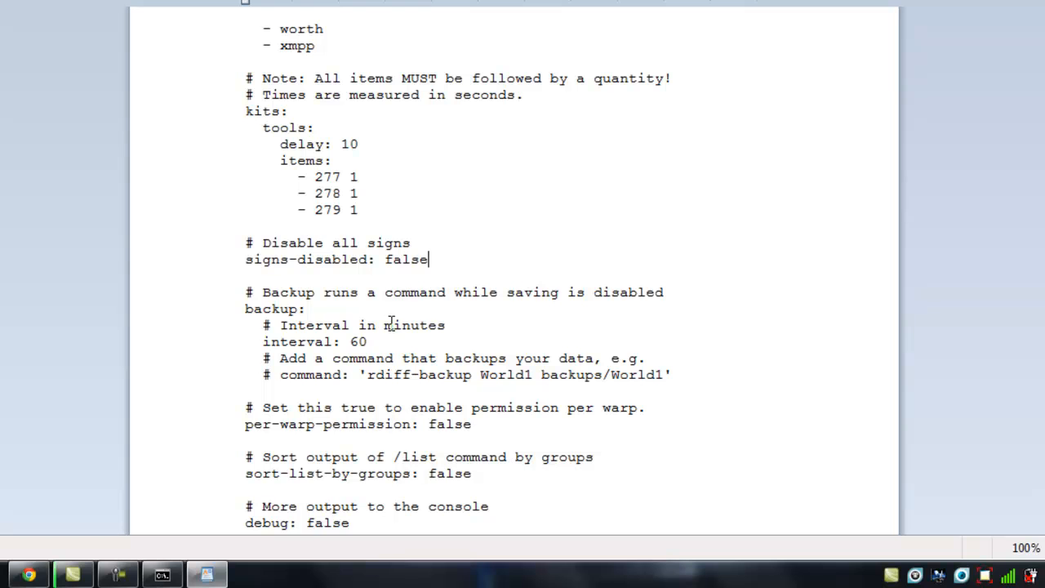
scroll(379, 322, down, 1)
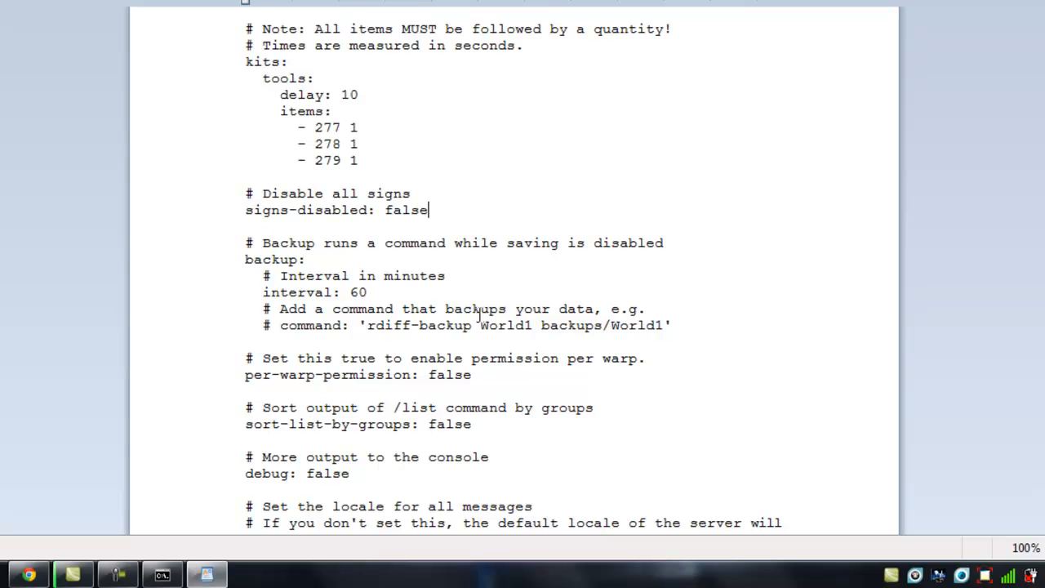
scroll(415, 300, down, 2)
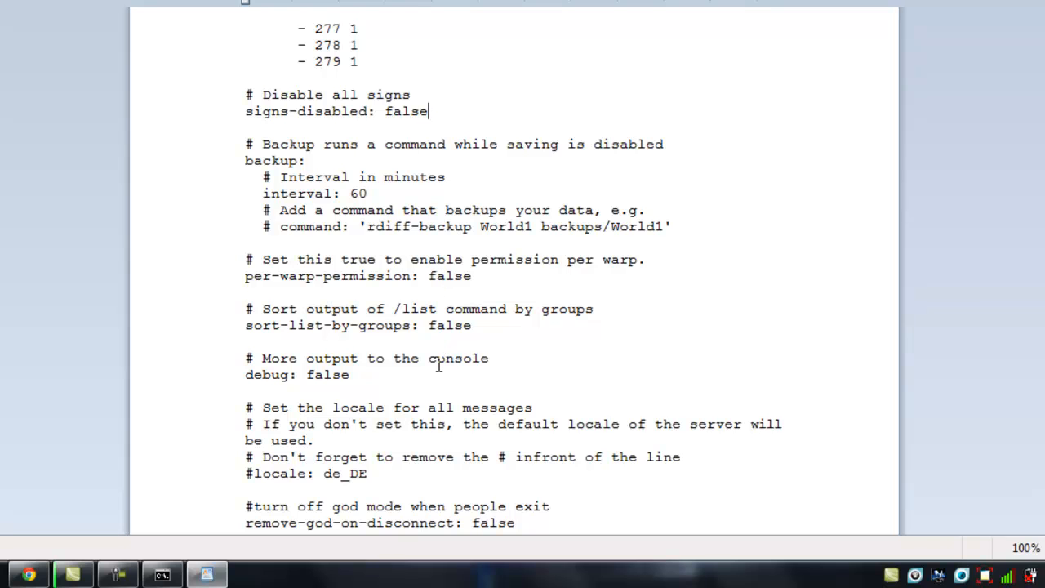
scroll(420, 393, down, 1)
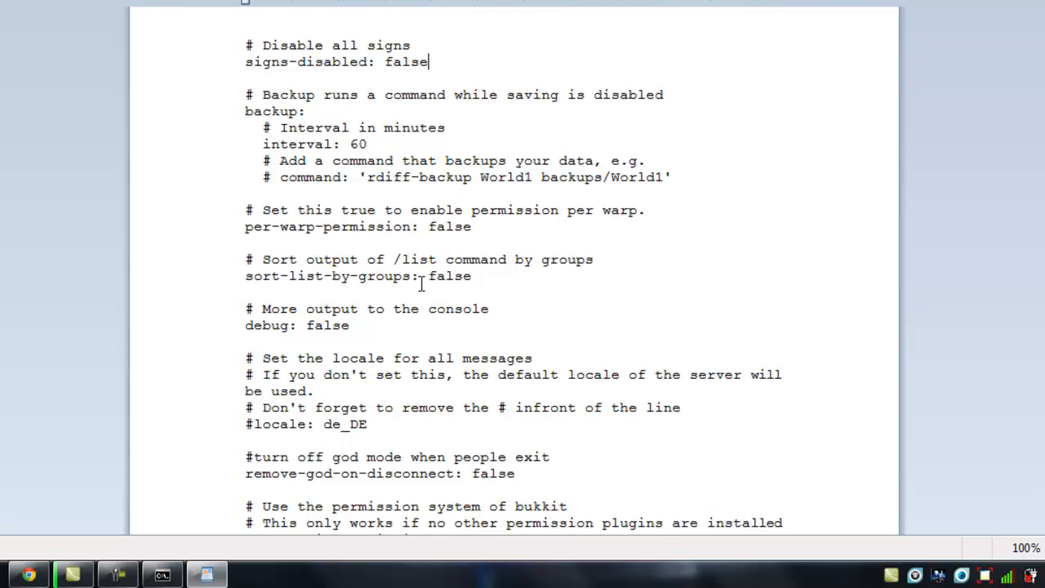
Review the debug, locale, remove-god-on-disconnect and use-bukkit-permissions settings and their comments.
scroll(431, 265, down, 1)
scroll(431, 265, down, 2)
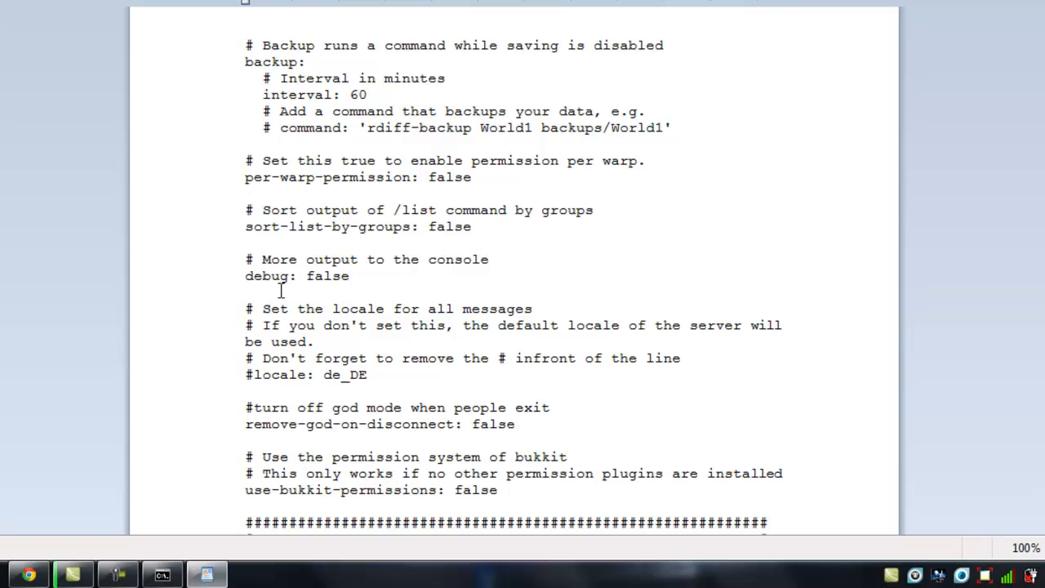
scroll(281, 291, down, 2)
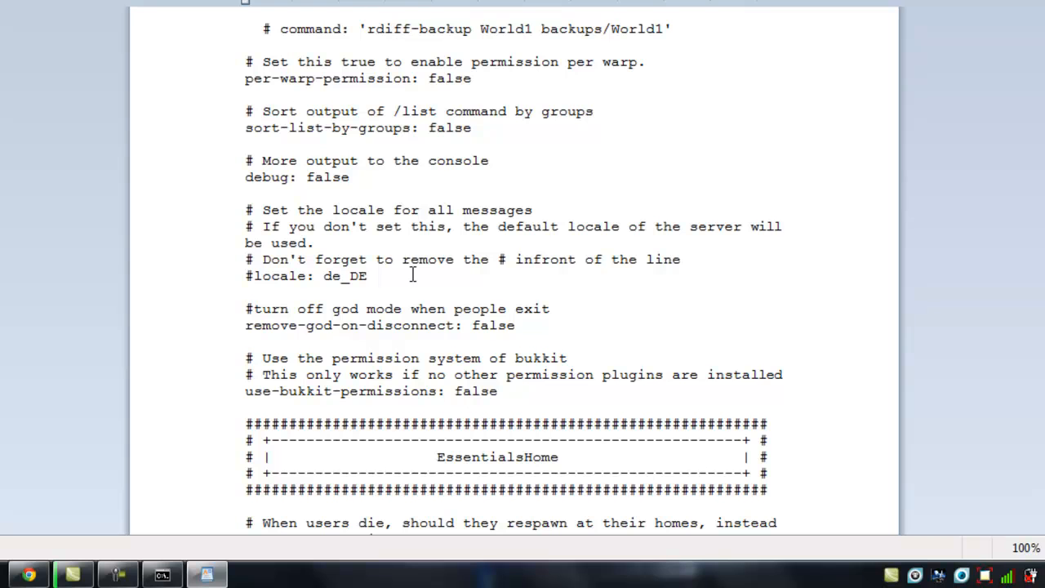
scroll(413, 275, down, 1)
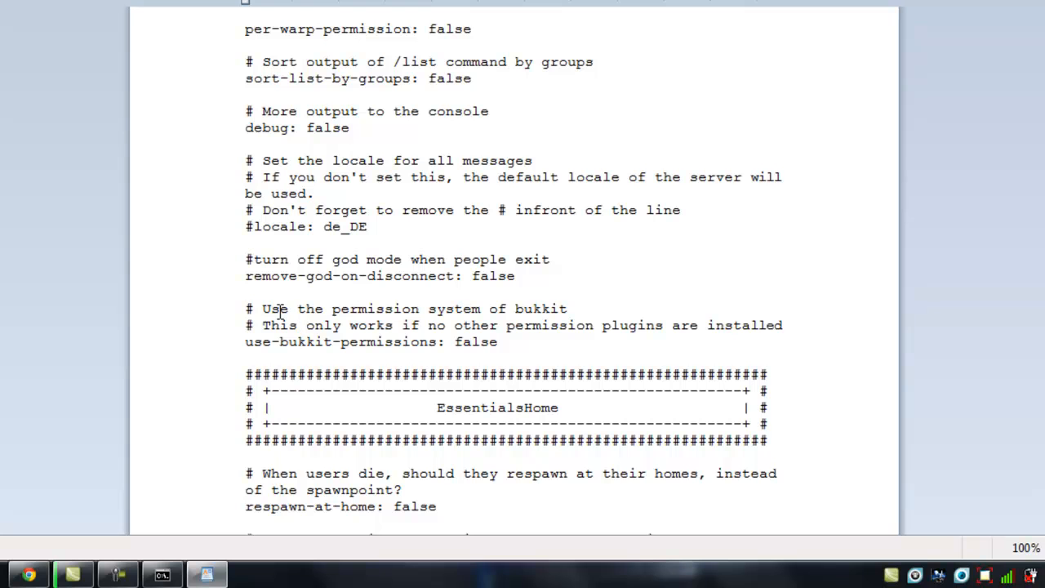
drag(274, 295, 474, 328)
click(473, 328)
Examine the EssentialsHome section's respawn-at-home, bed-sethome and spawn-if-no-home settings.
scroll(576, 371, down, 3)
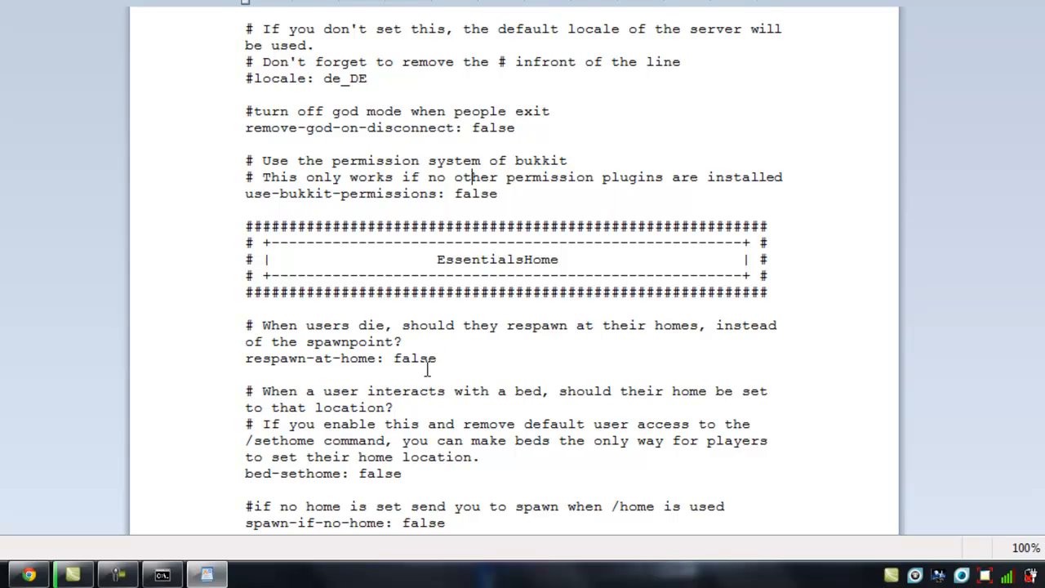
scroll(392, 380, down, 1)
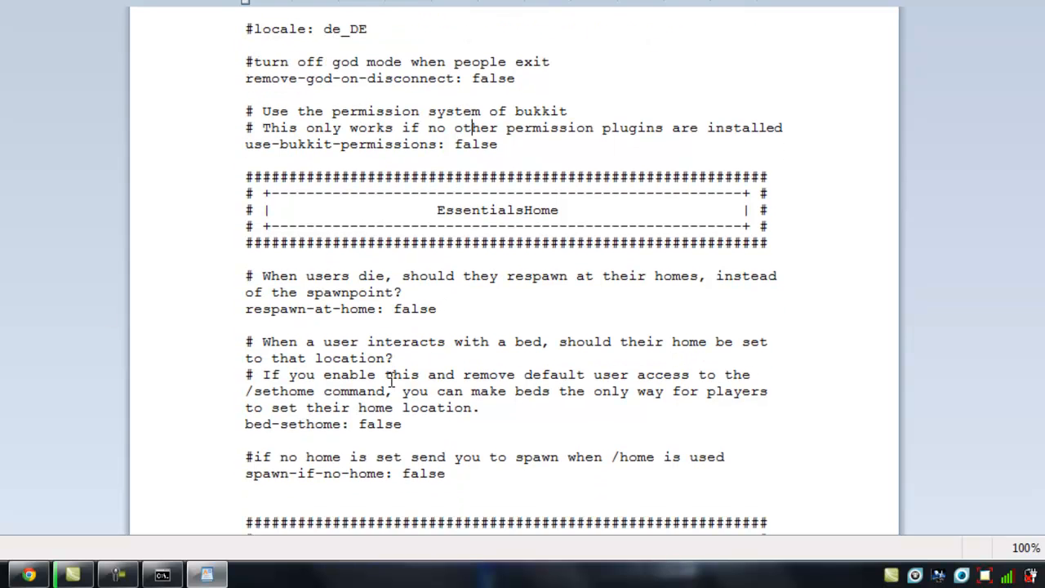
double_click(407, 309)
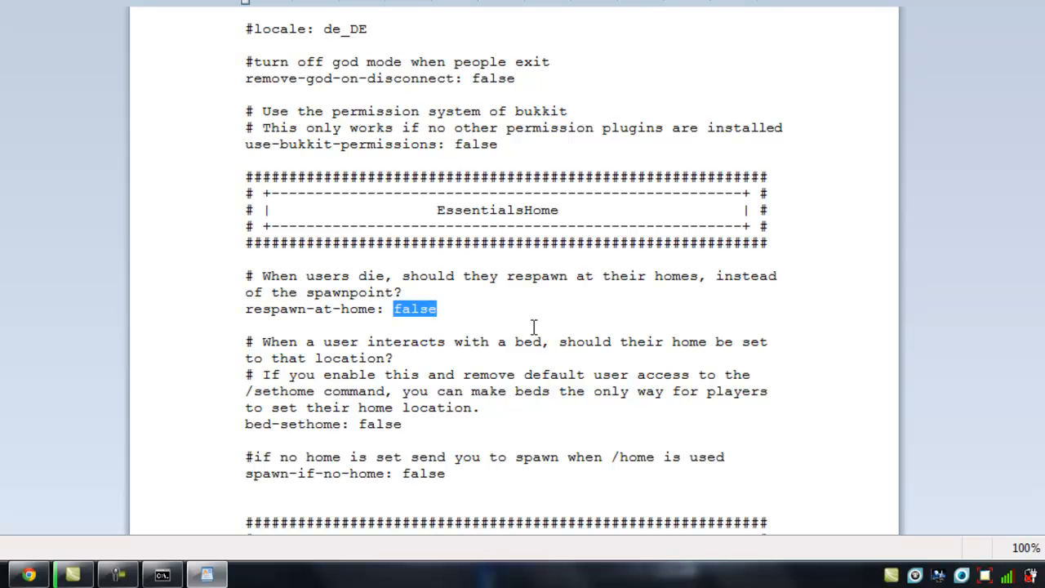
scroll(533, 327, down, 1)
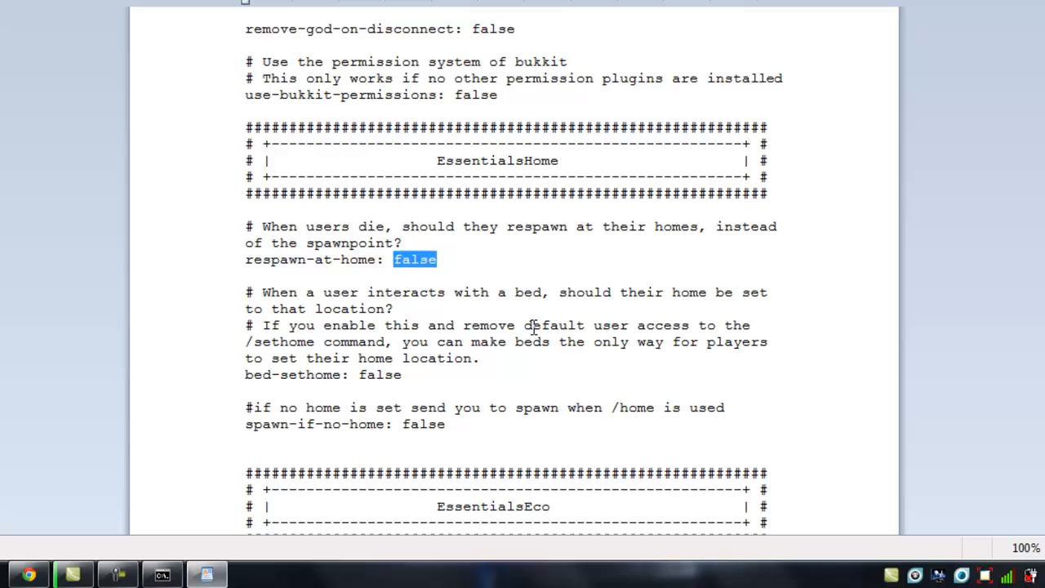
double_click(384, 377)
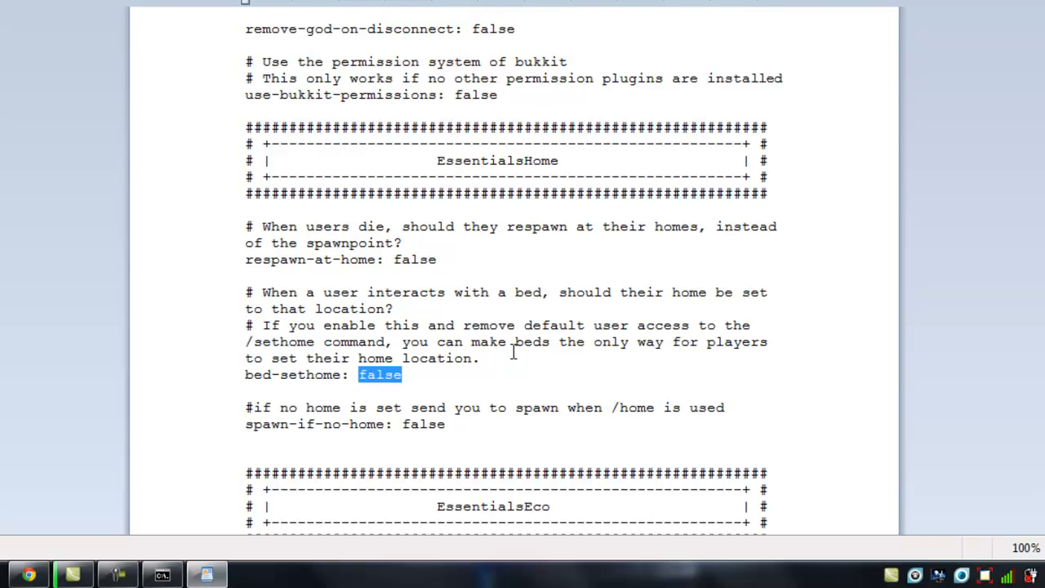
scroll(514, 351, down, 2)
click(602, 330)
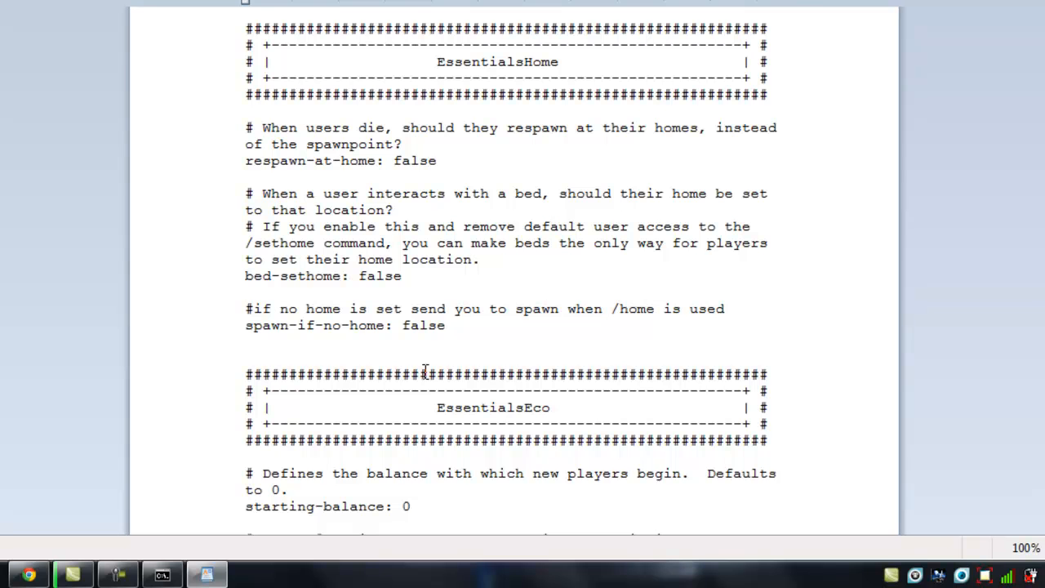
Set starting-balance in the EssentialsEco section to 25.
scroll(433, 351, down, 4)
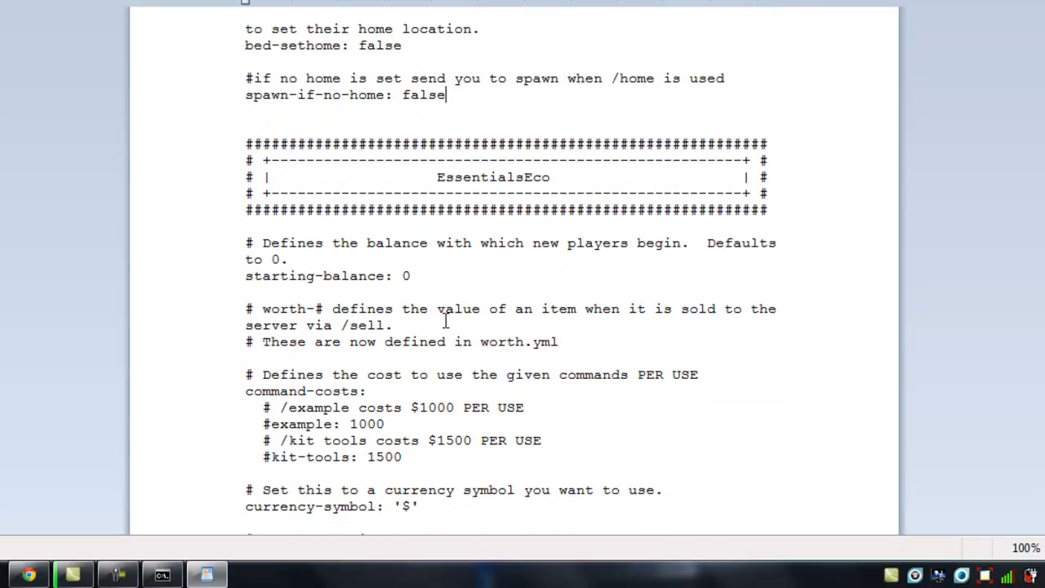
scroll(445, 318, down, 1)
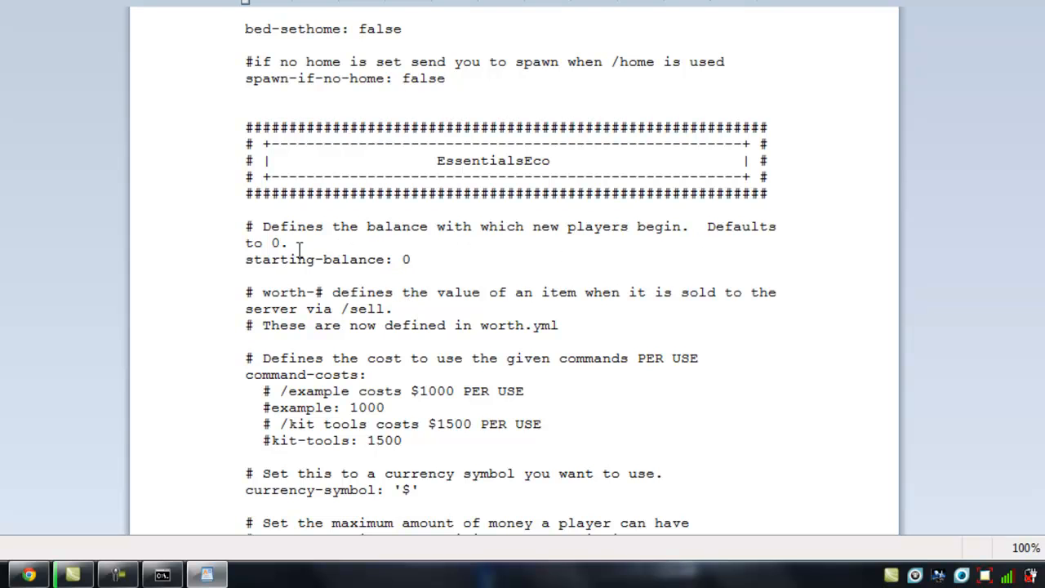
double_click(405, 259)
text(25)
Examine the EssentialsEco command-costs examples, currency-symbol, max-money and economy-log-enabled settings.
scroll(543, 356, down, 2)
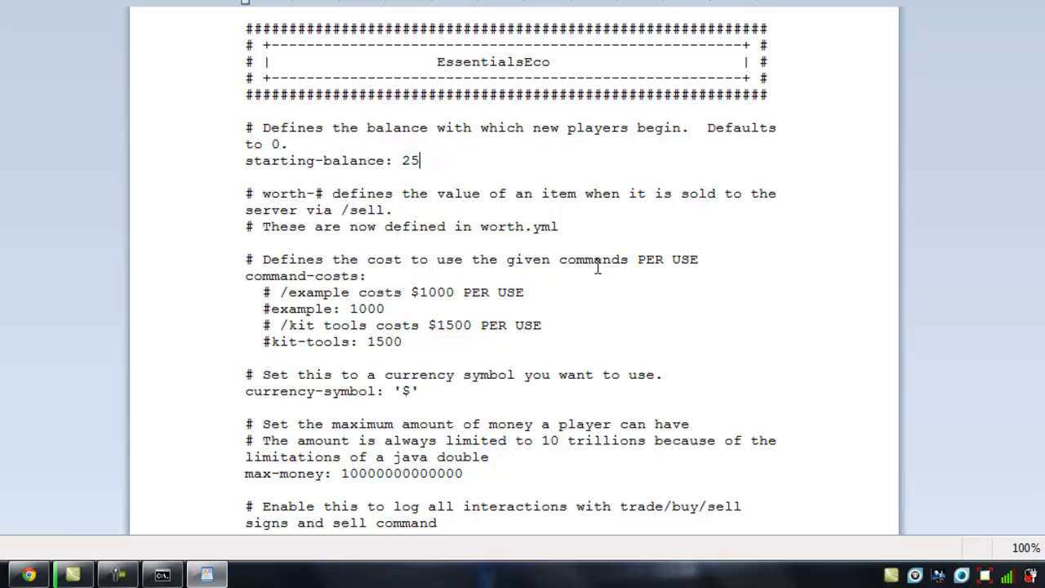
scroll(395, 291, down, 1)
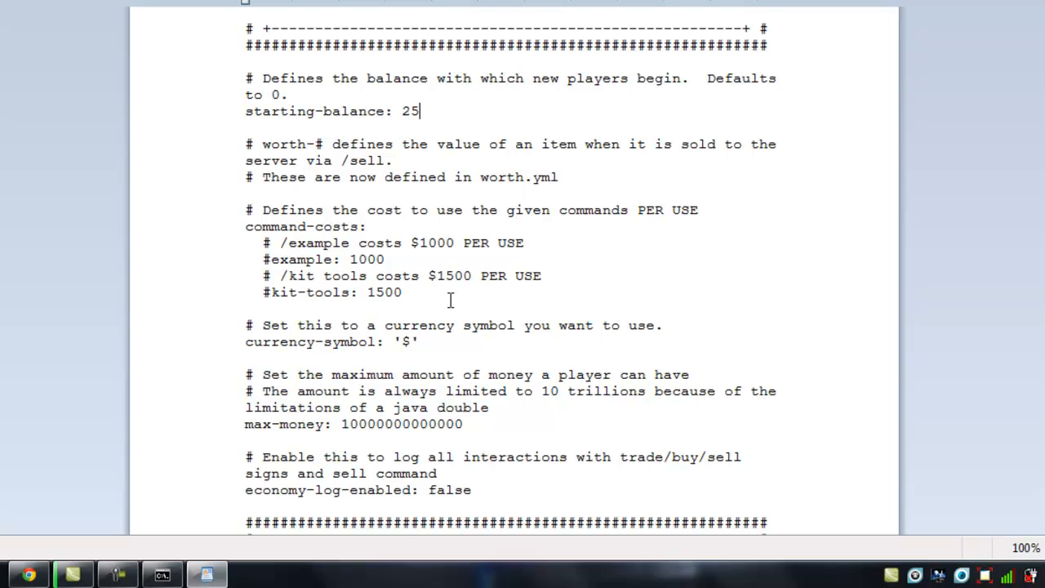
double_click(335, 243)
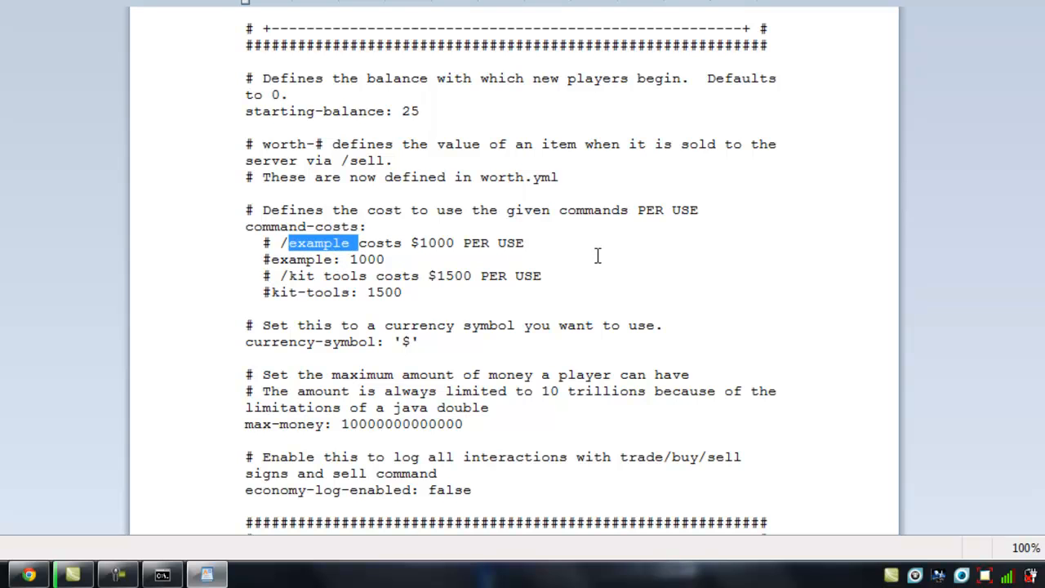
click(693, 259)
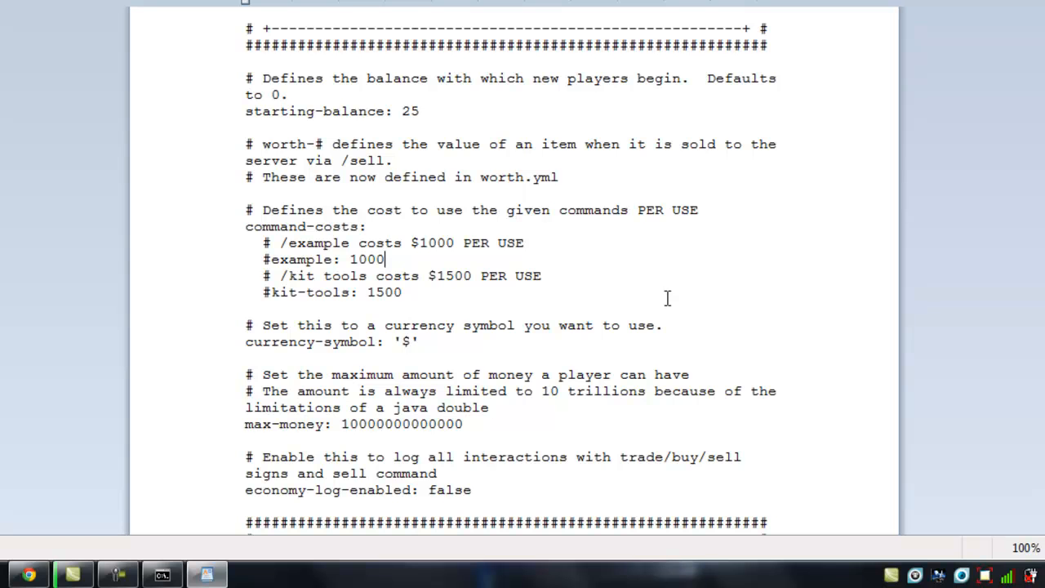
scroll(660, 298, down, 2)
scroll(659, 300, down, 2)
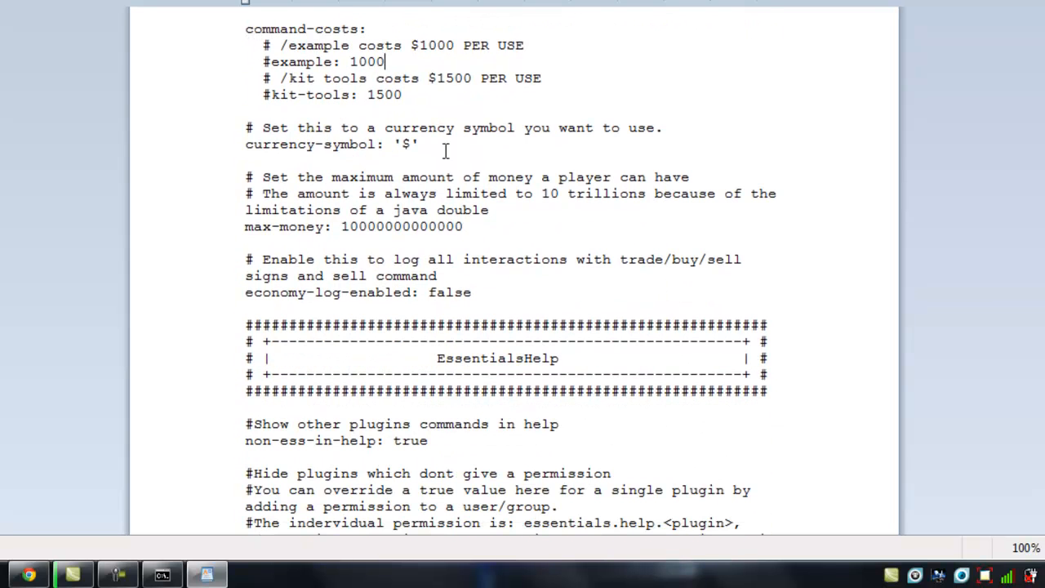
double_click(406, 143)
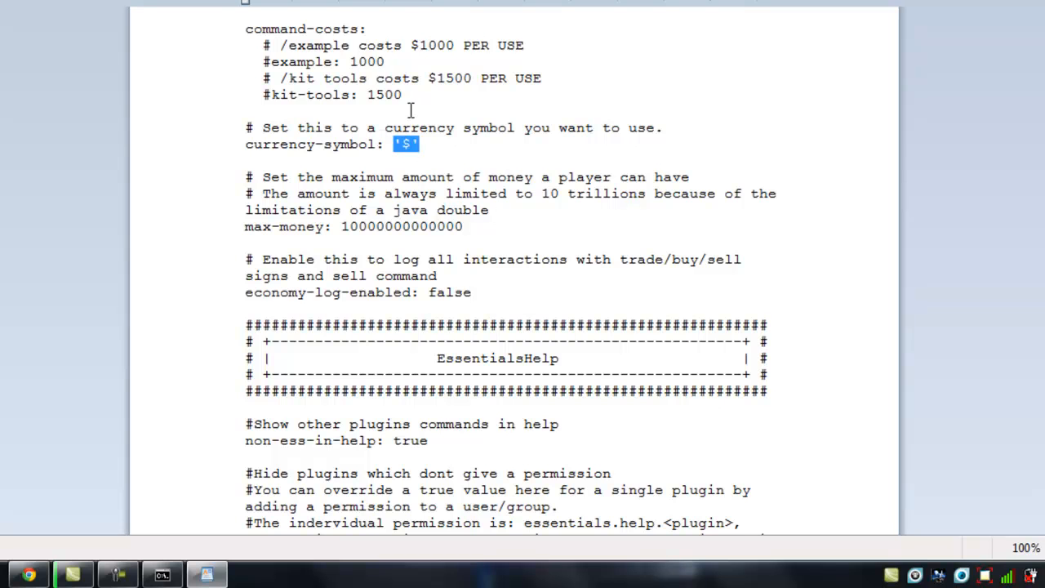
click(408, 132)
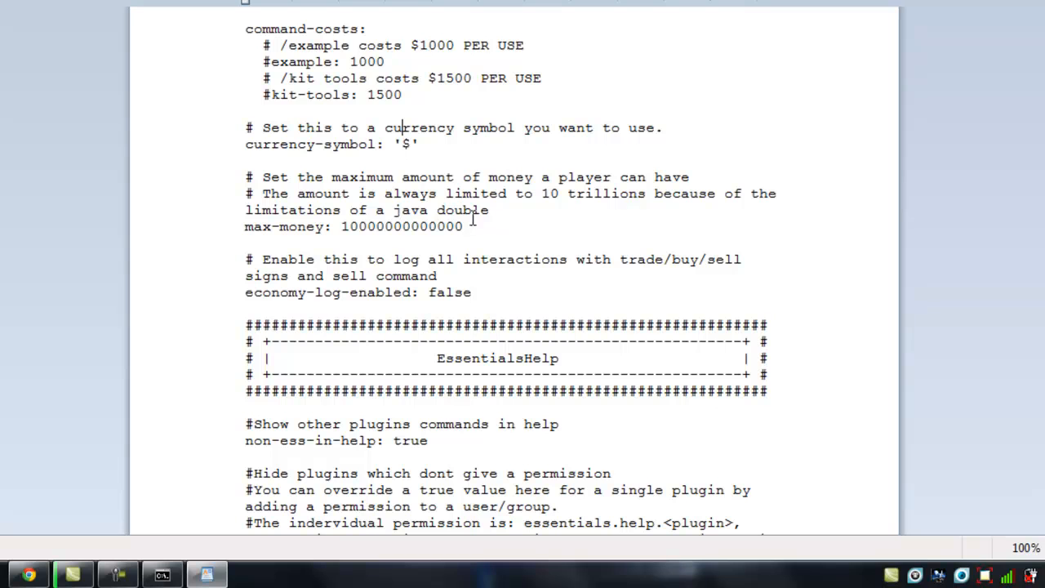
double_click(356, 225)
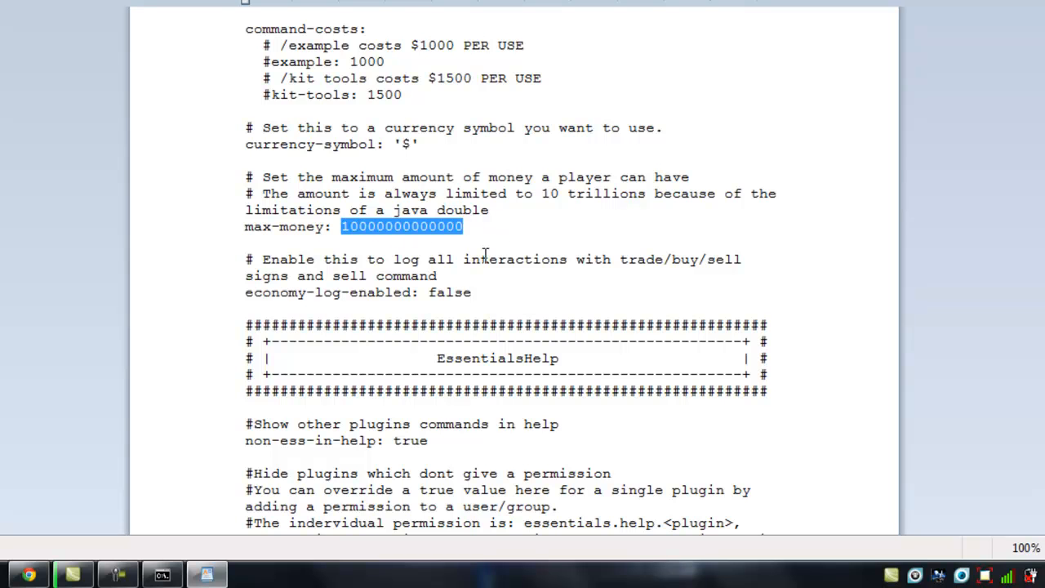
click(484, 256)
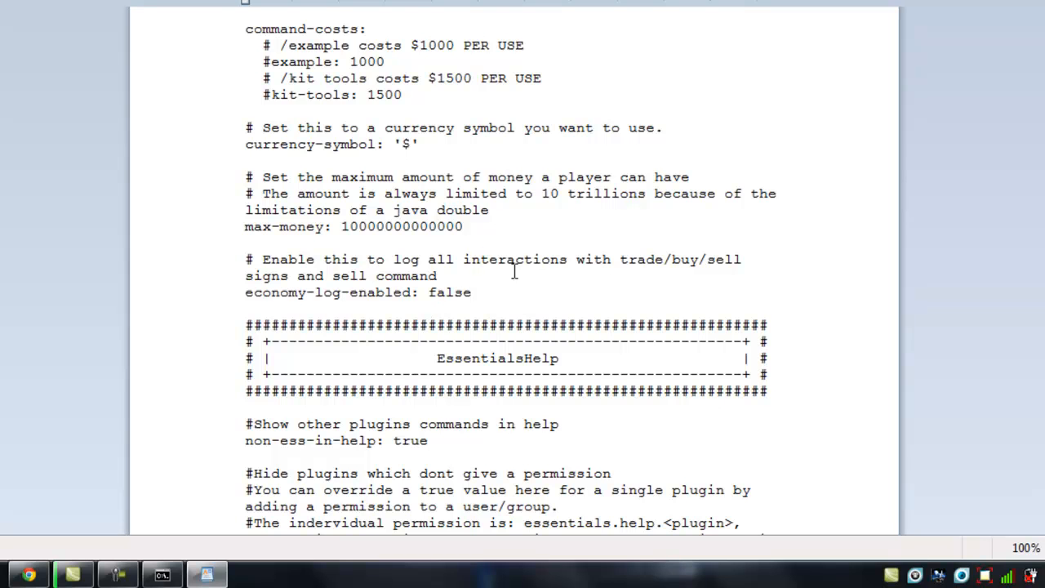
scroll(326, 257, down, 1)
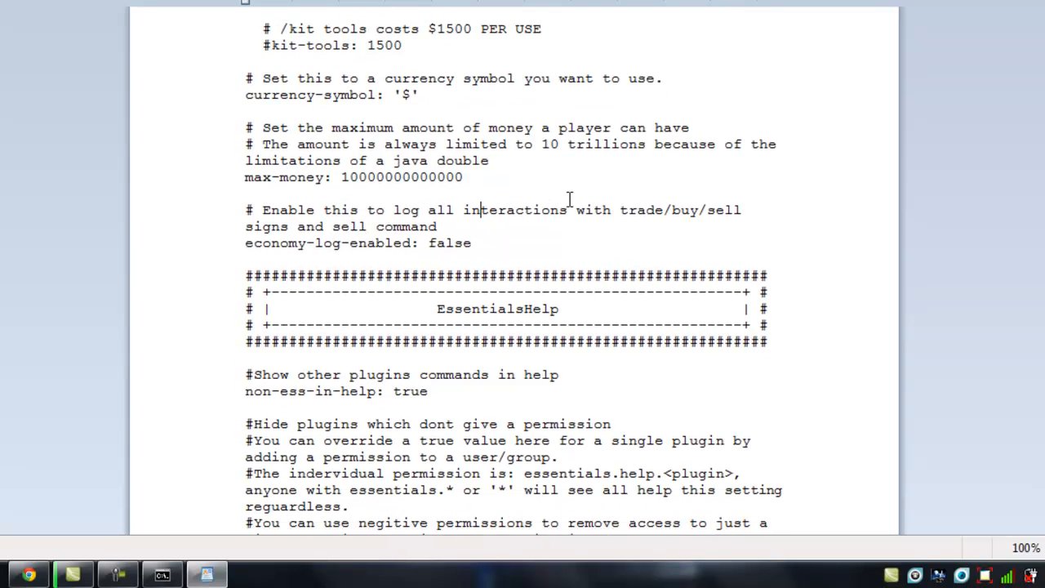
Read through the EssentialsHelp visibility settings and the EssentialsChat radius and message format settings.
scroll(378, 226, down, 2)
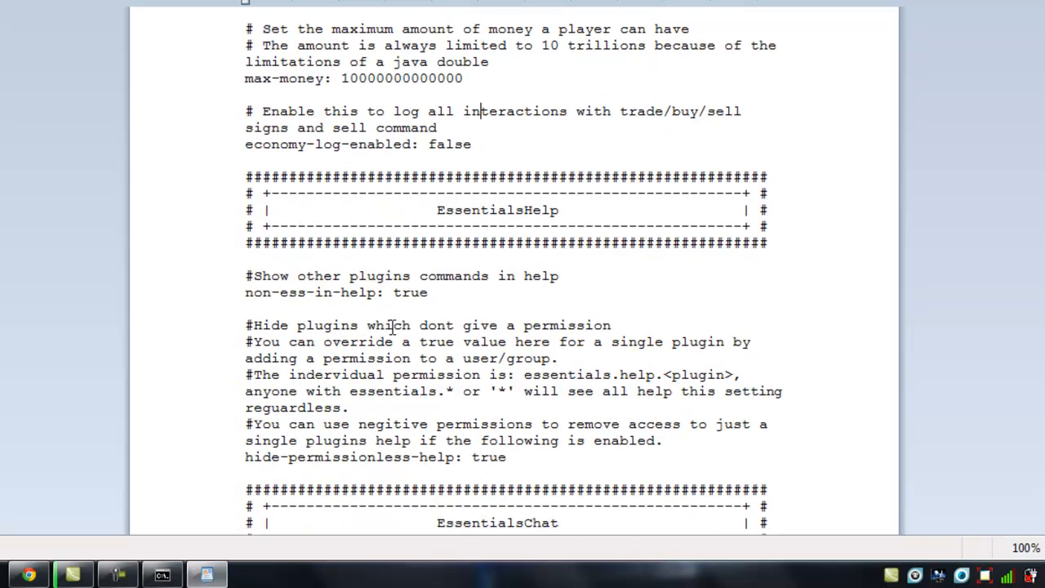
scroll(486, 281, down, 2)
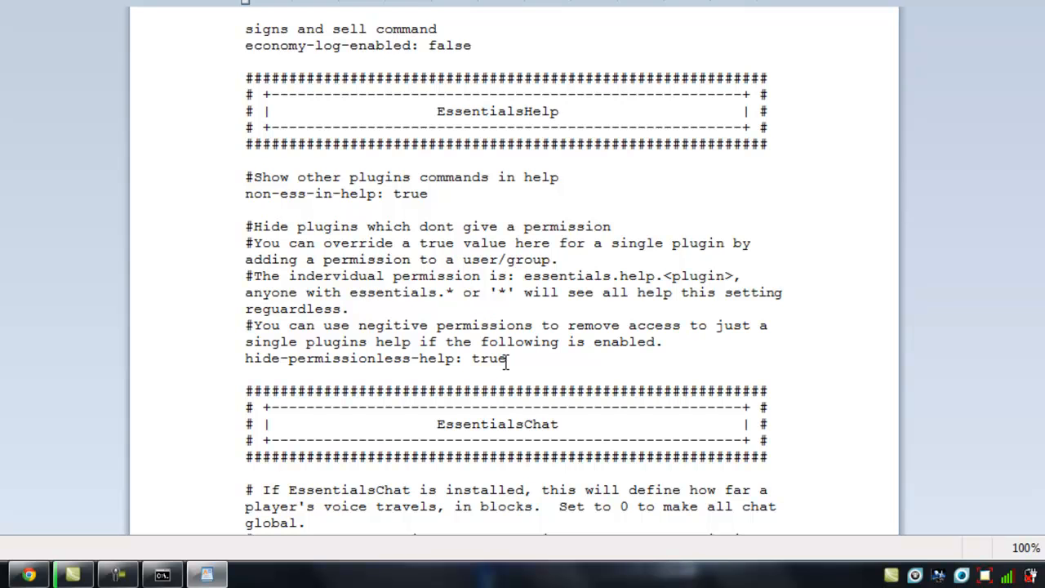
scroll(482, 360, down, 3)
scroll(443, 342, down, 1)
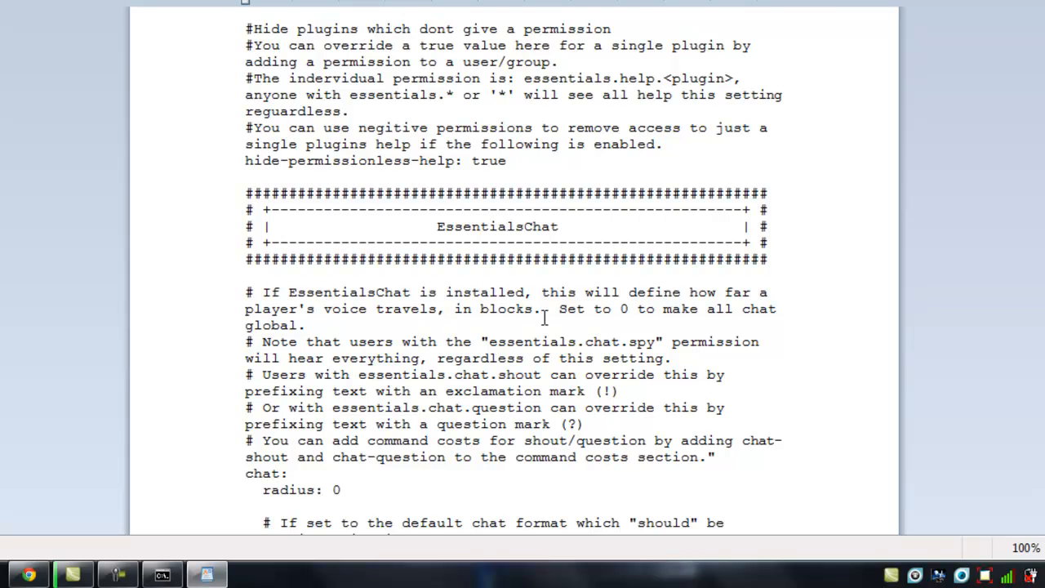
scroll(455, 341, down, 1)
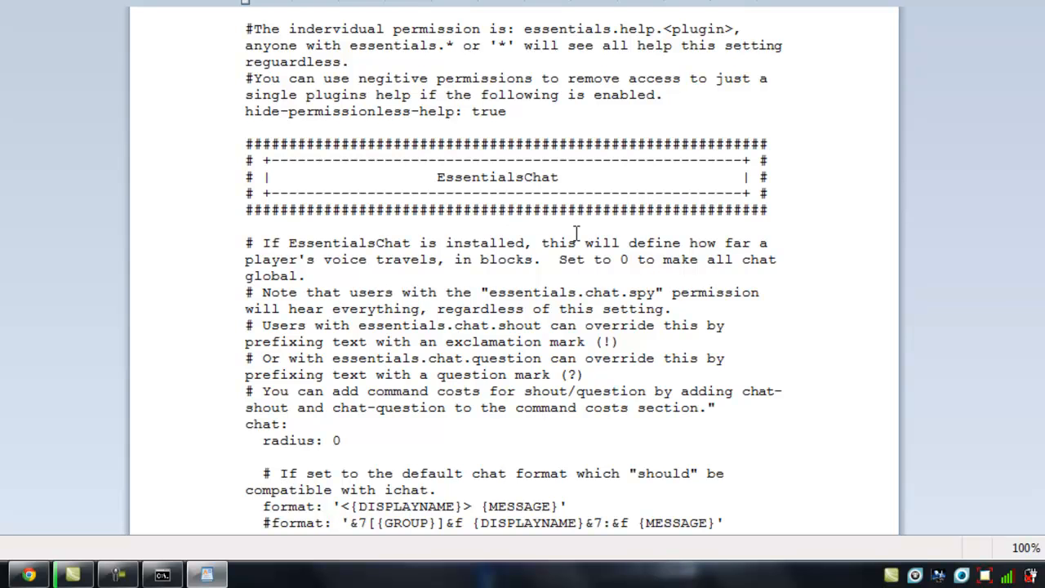
scroll(577, 234, down, 5)
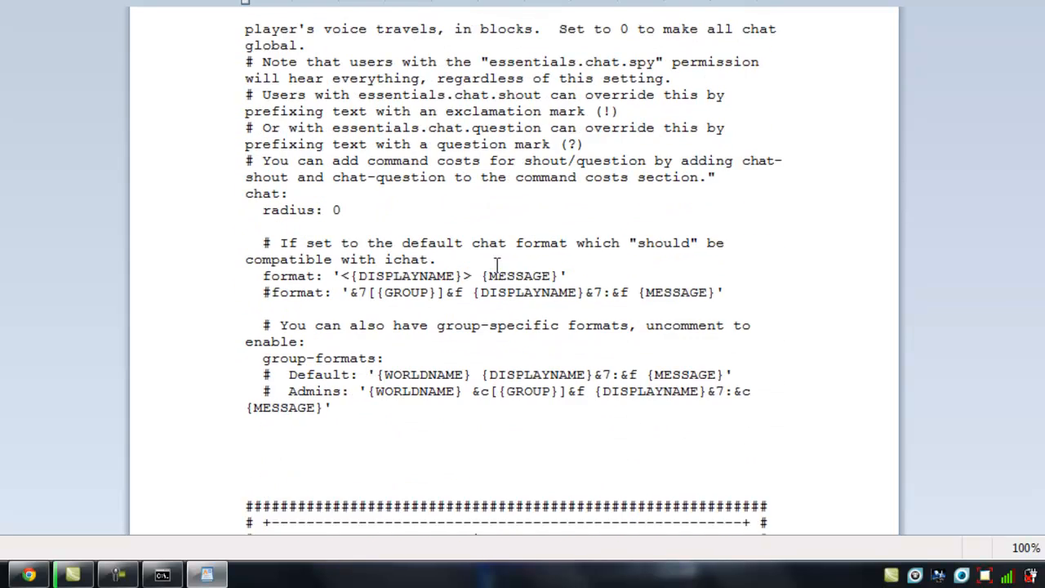
Review the EssentialsProtect database settings, block alerts, blacklist and the prevent list of physics and behavior modifications.
scroll(619, 246, down, 7)
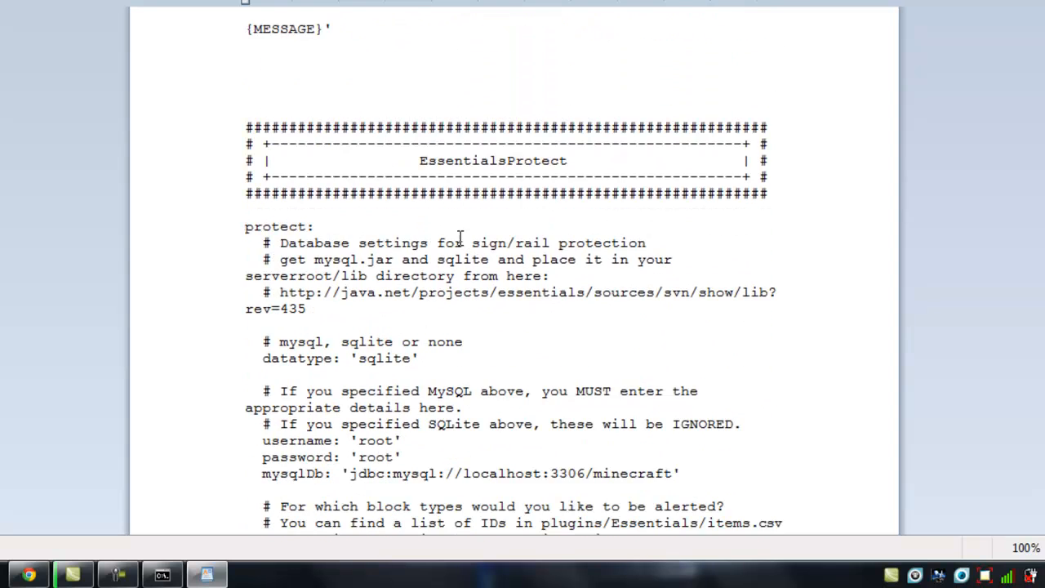
scroll(463, 237, down, 1)
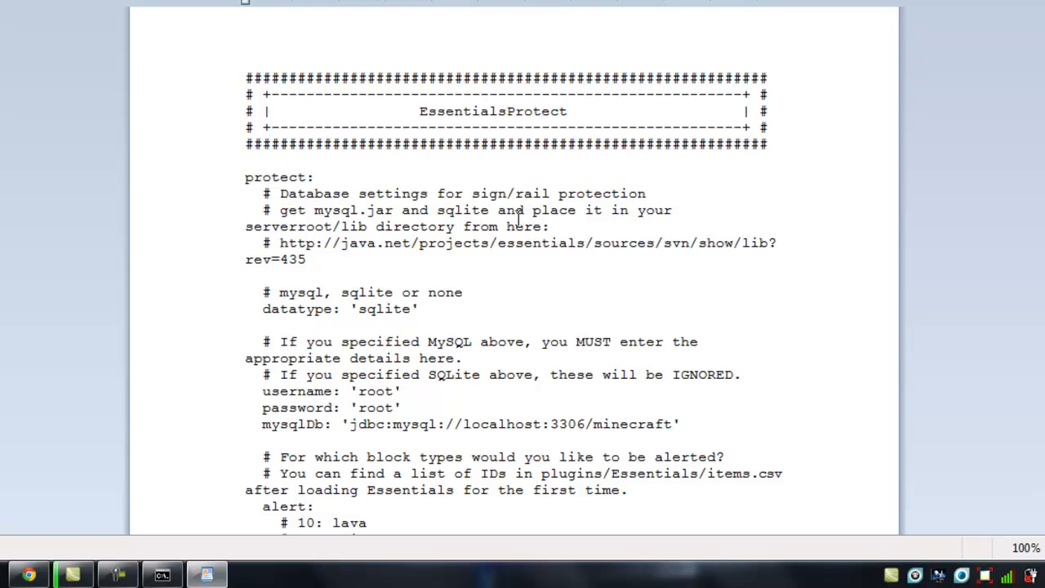
scroll(520, 217, down, 4)
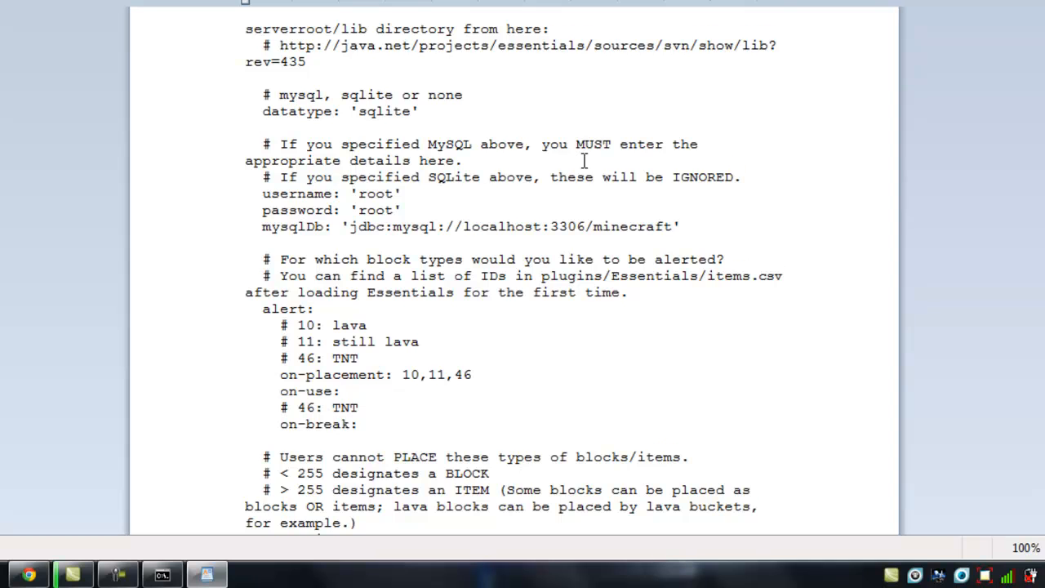
scroll(585, 160, down, 4)
scroll(552, 175, down, 1)
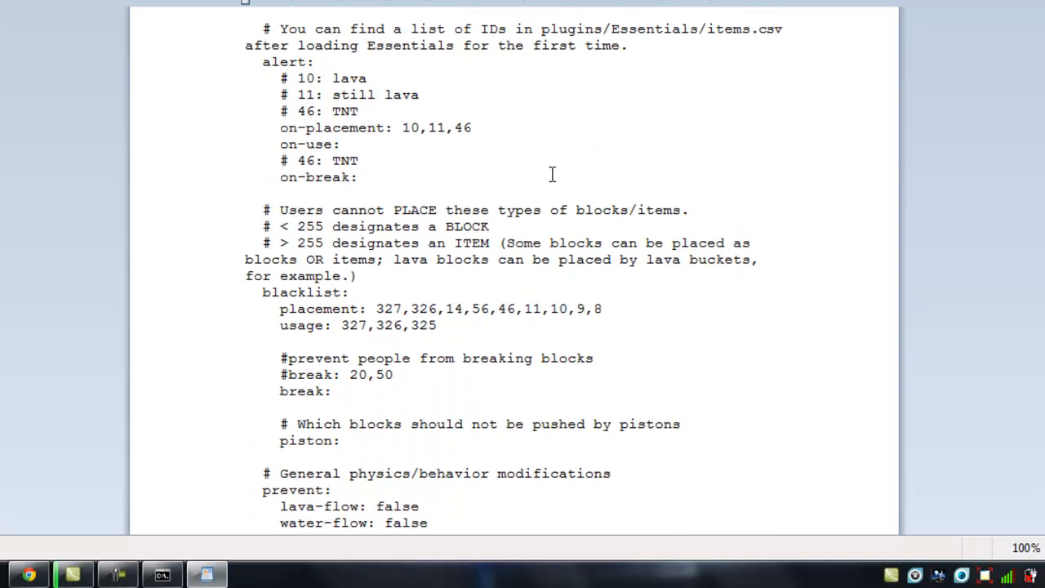
scroll(597, 163, down, 7)
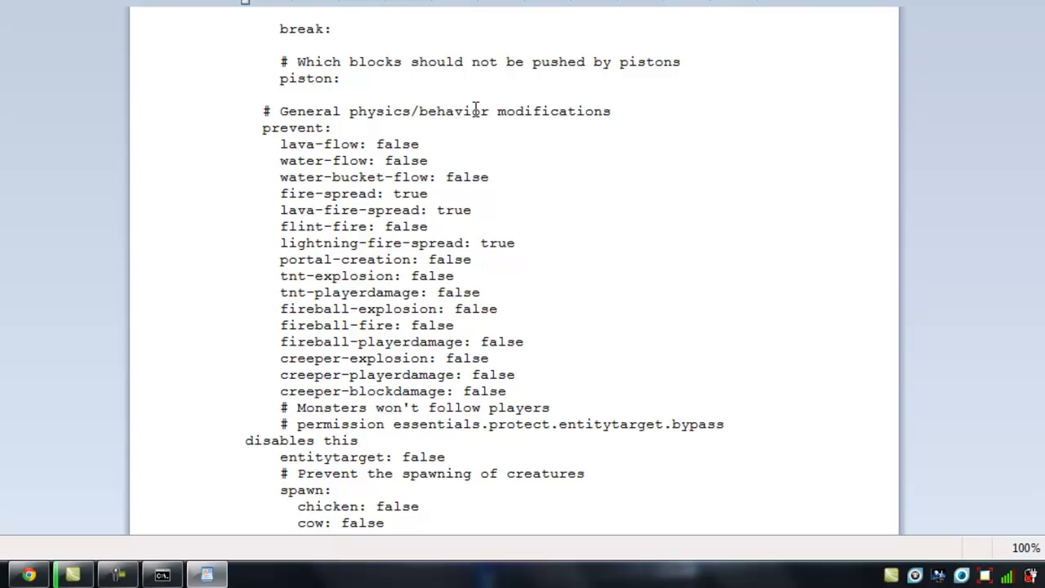
scroll(606, 141, up, 1)
scroll(547, 176, down, 1)
scroll(375, 383, down, 4)
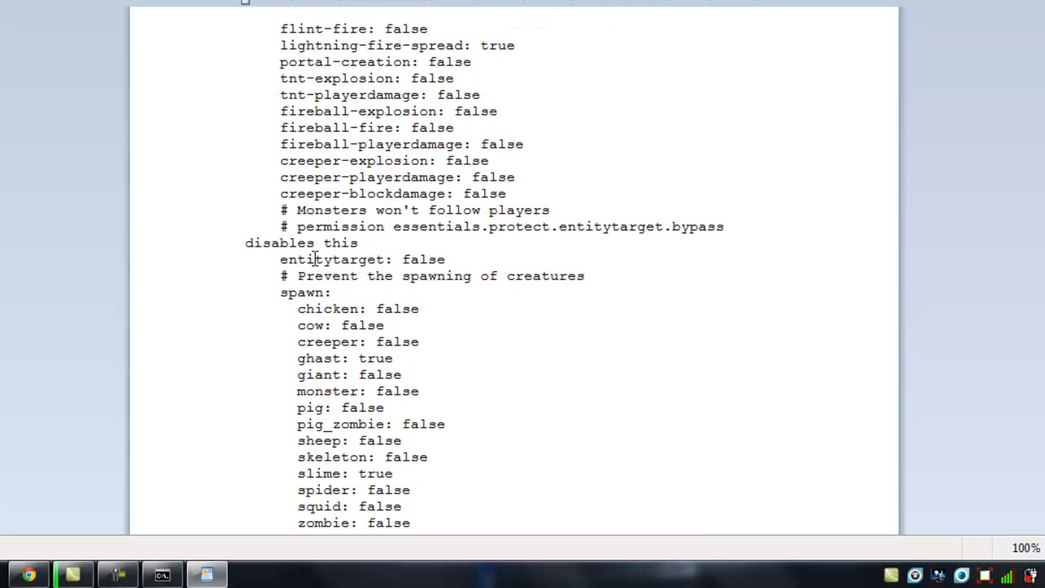
Set both slime and ghast to false in the spawn list under the creature spawning prevention settings.
scroll(315, 259, down, 2)
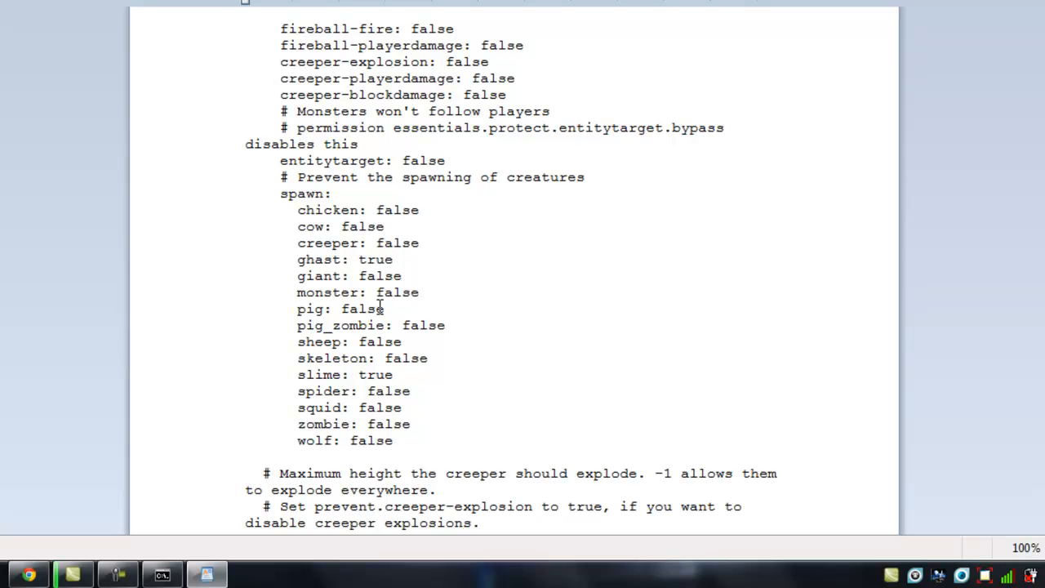
double_click(376, 375)
text(false)
double_click(374, 262)
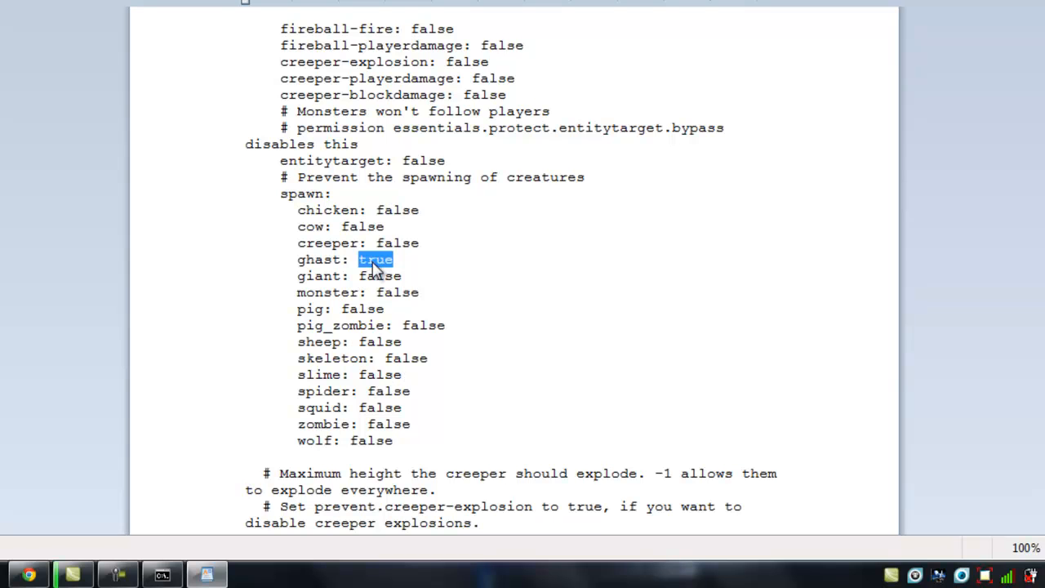
text(false)
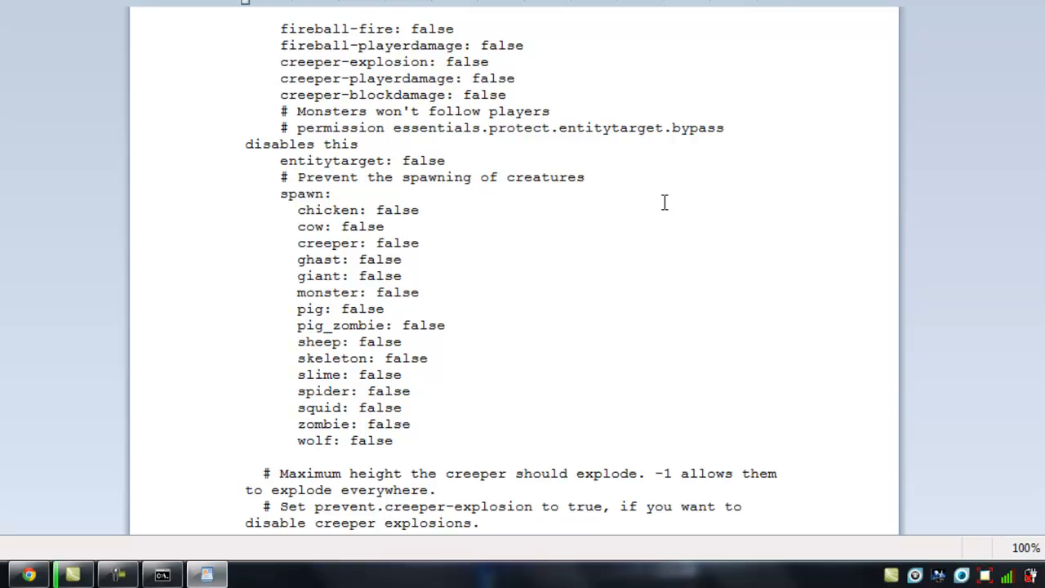
Review the creeper max-height setting and the protect options for signs, rails, blocks below them and memstore.
click(445, 310)
scroll(447, 313, down, 3)
scroll(841, 355, down, 1)
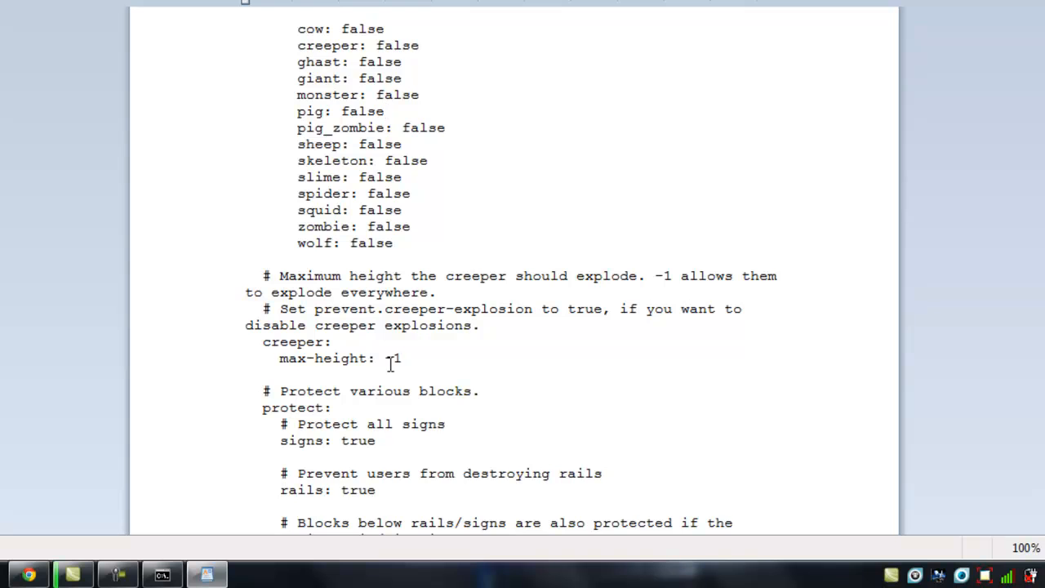
scroll(400, 372, down, 2)
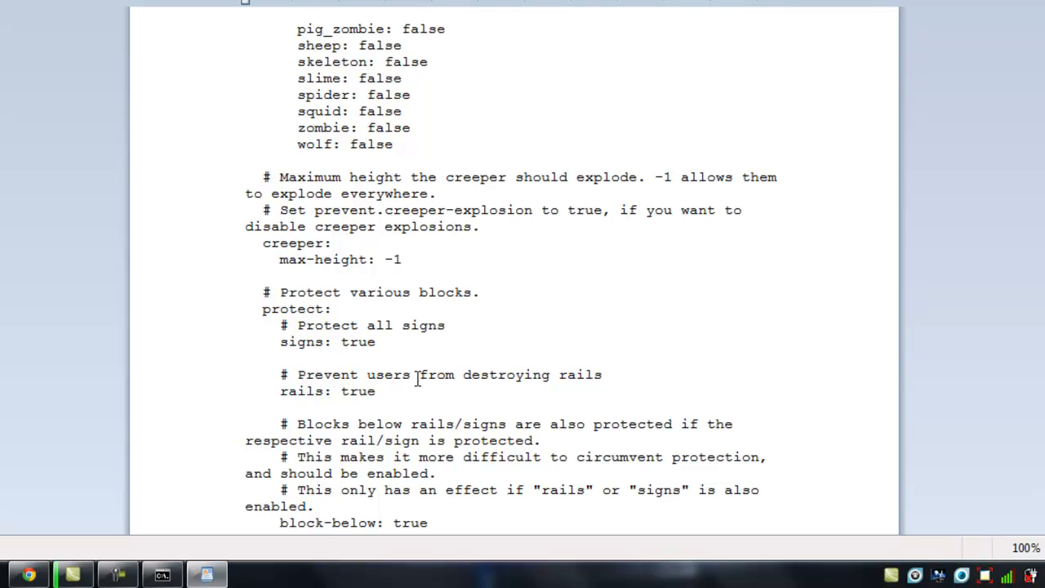
scroll(418, 378, down, 2)
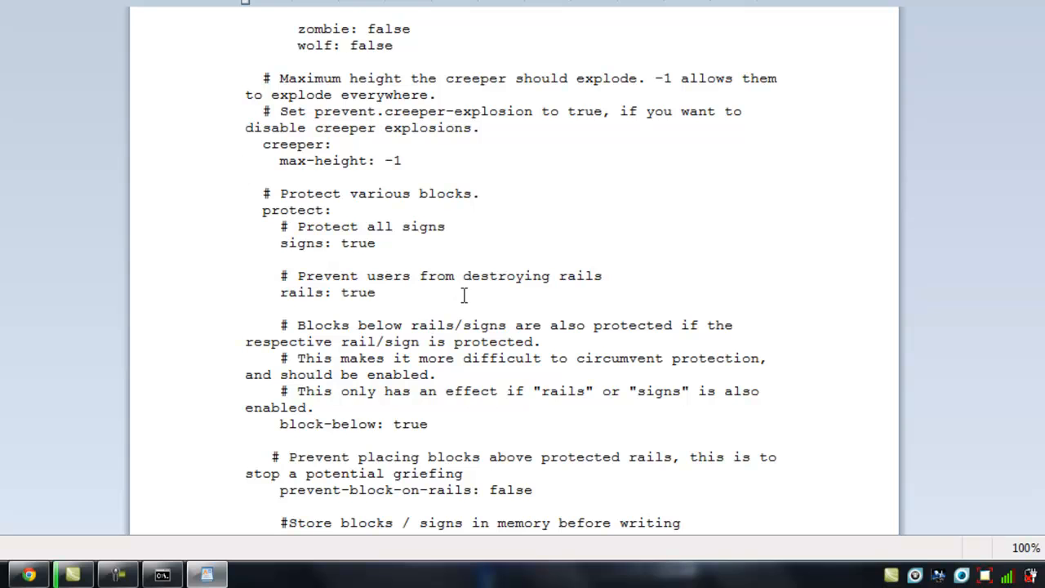
scroll(464, 296, down, 1)
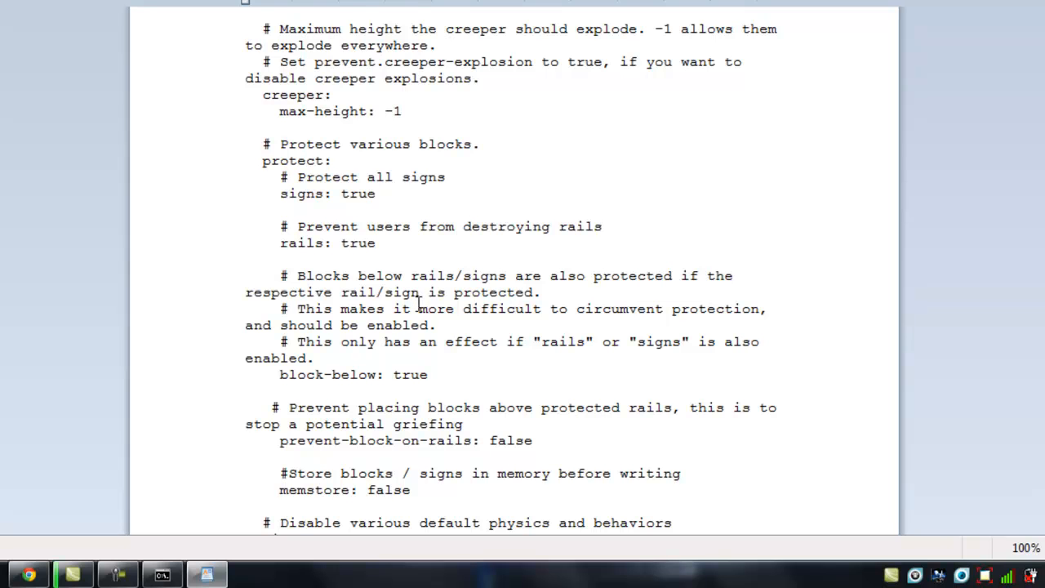
scroll(479, 320, down, 1)
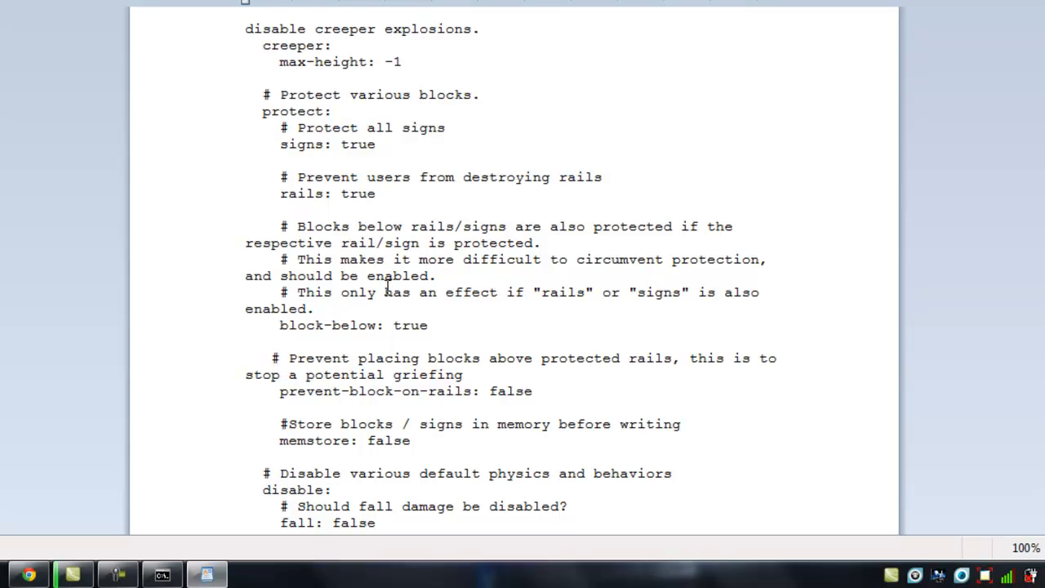
scroll(363, 270, down, 2)
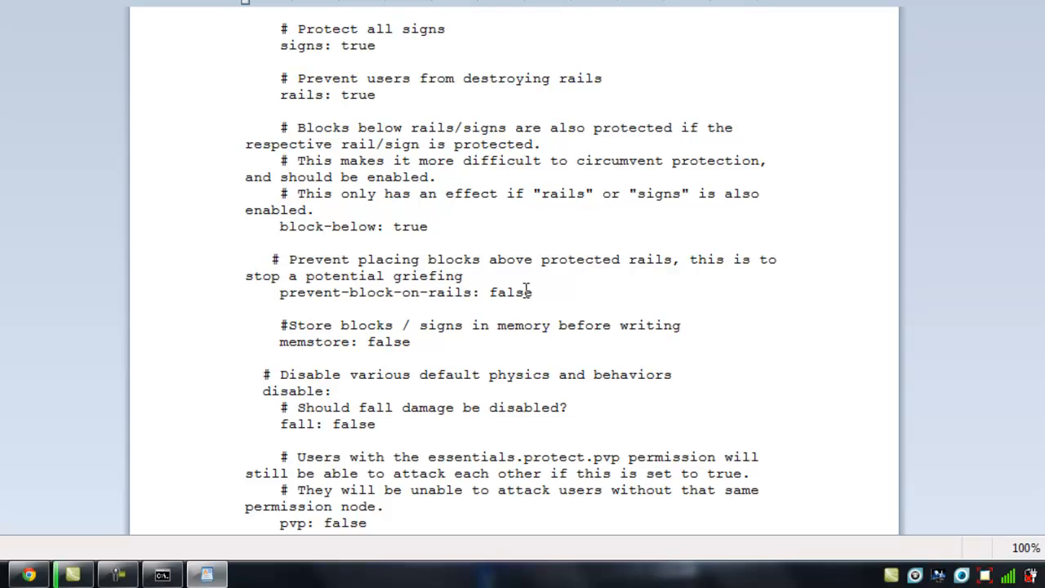
scroll(526, 290, down, 2)
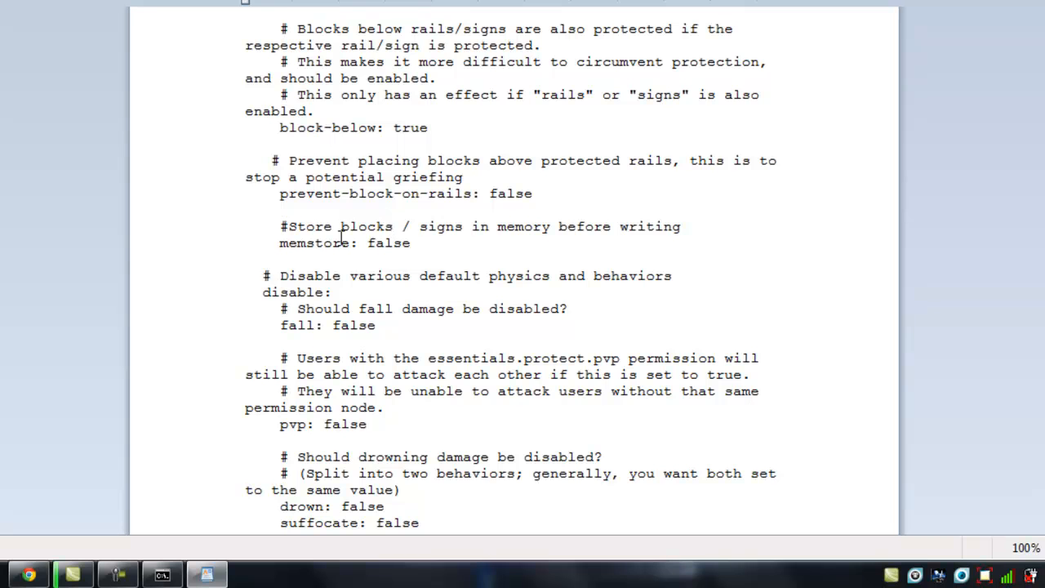
scroll(456, 296, down, 1)
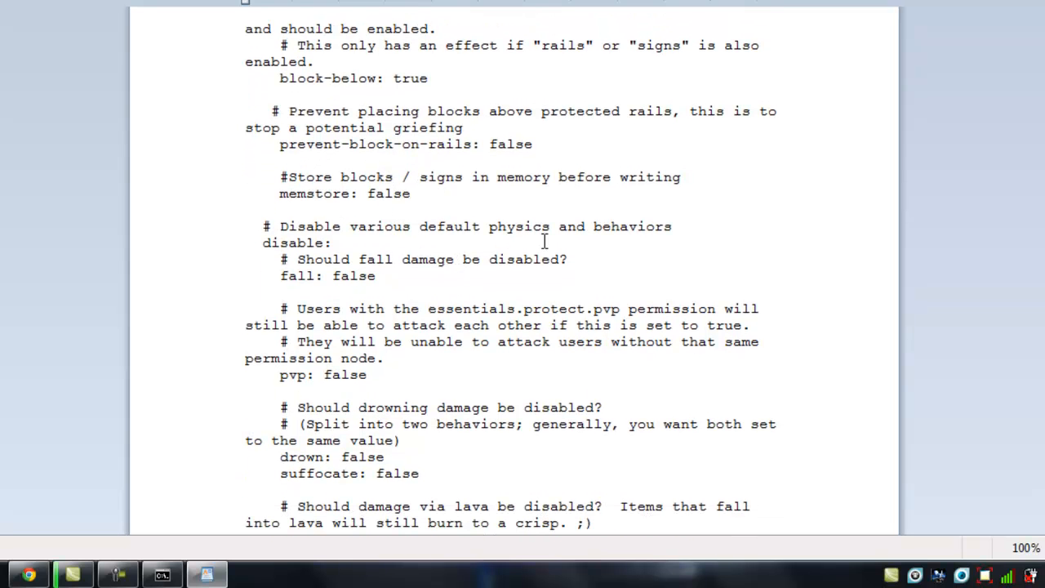
Read through the disable settings for fall, PvP, drowning, lava, projectile, contact, fire and lightning damage and the build and use permissions.
scroll(376, 263, down, 1)
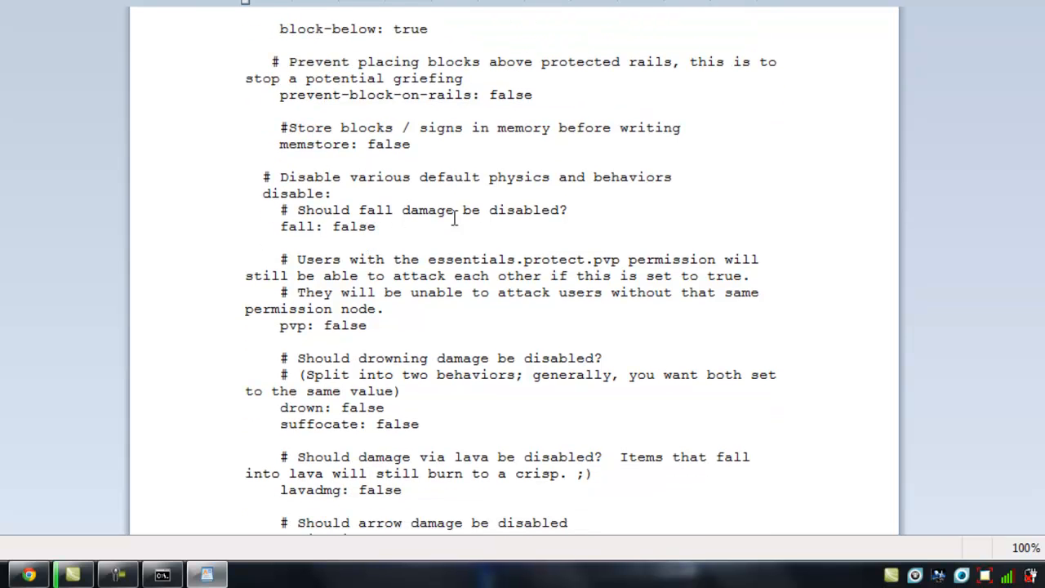
double_click(351, 227)
click(391, 211)
scroll(455, 296, down, 1)
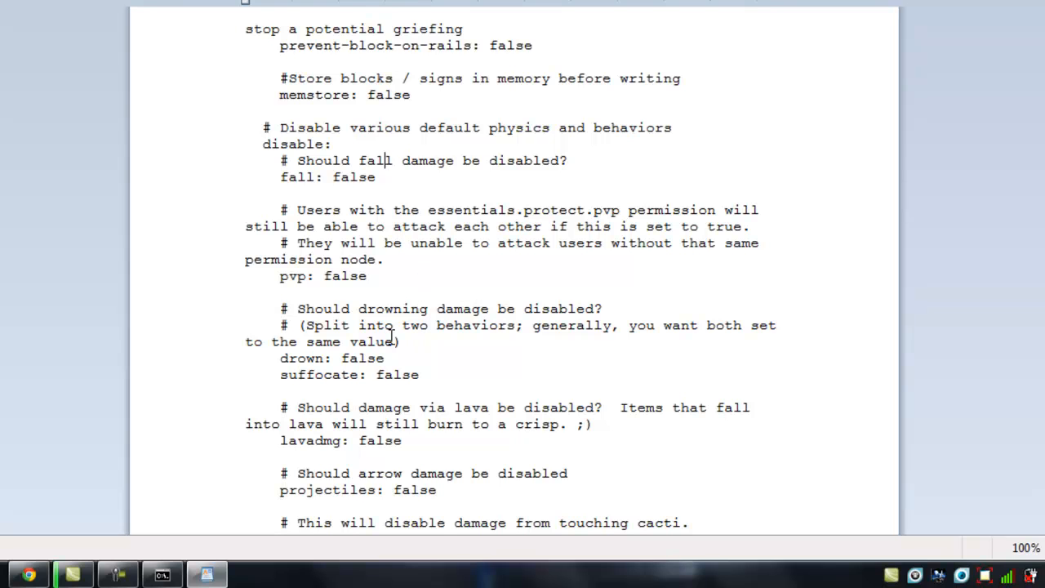
scroll(387, 309, down, 1)
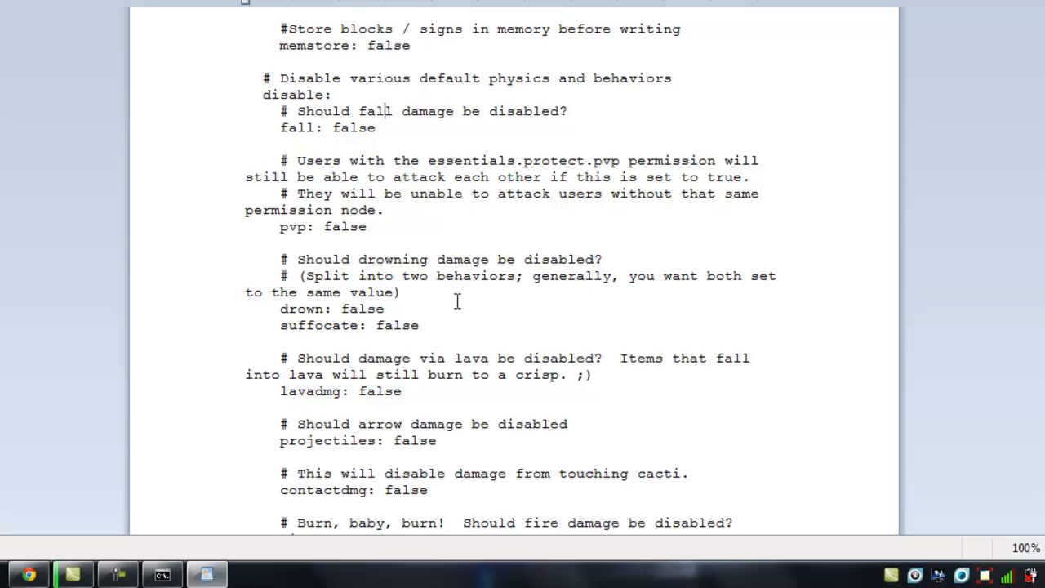
scroll(408, 260, down, 2)
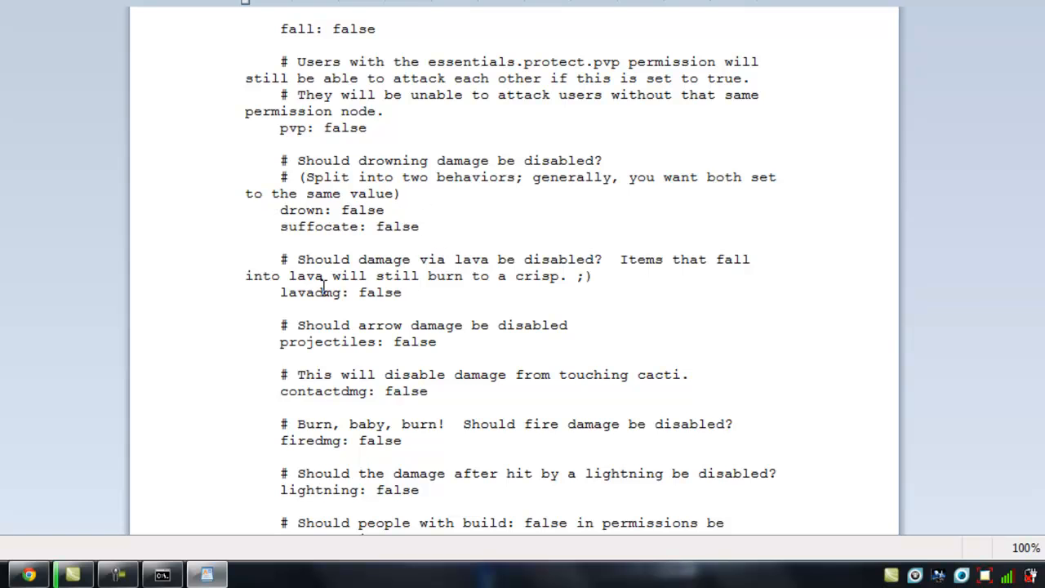
scroll(434, 268, down, 1)
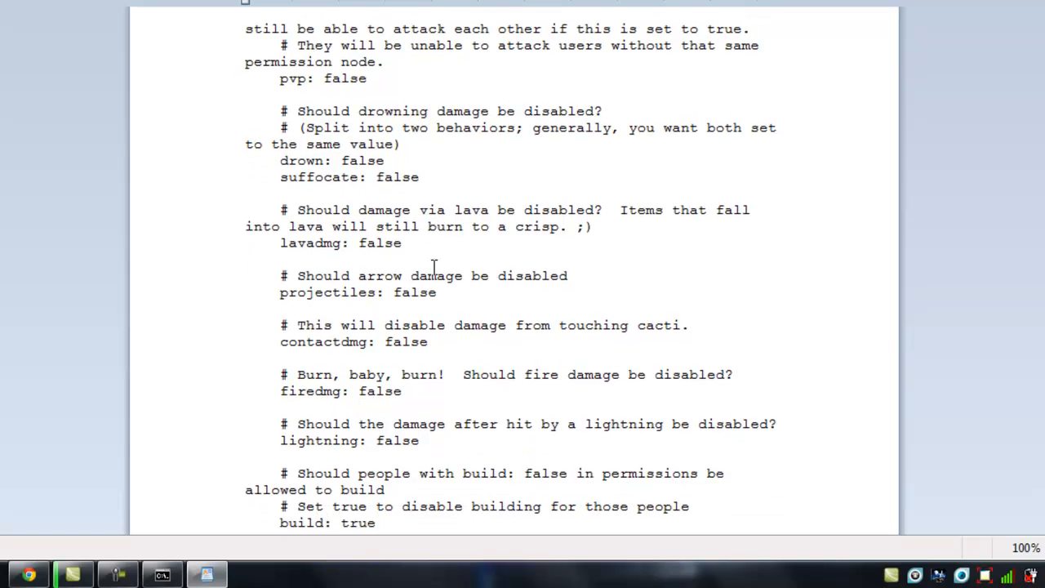
scroll(438, 301, down, 1)
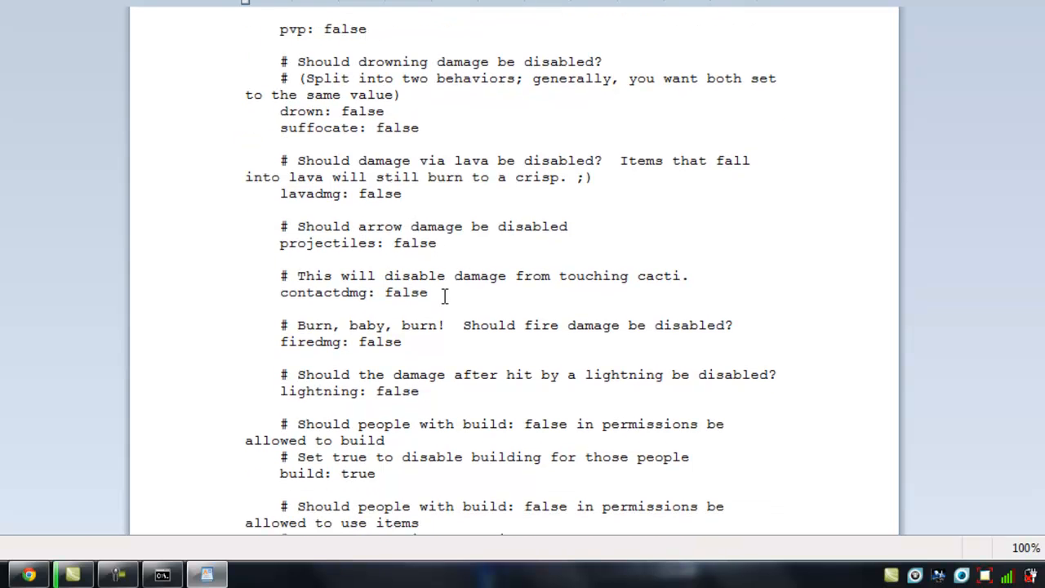
scroll(362, 217, down, 2)
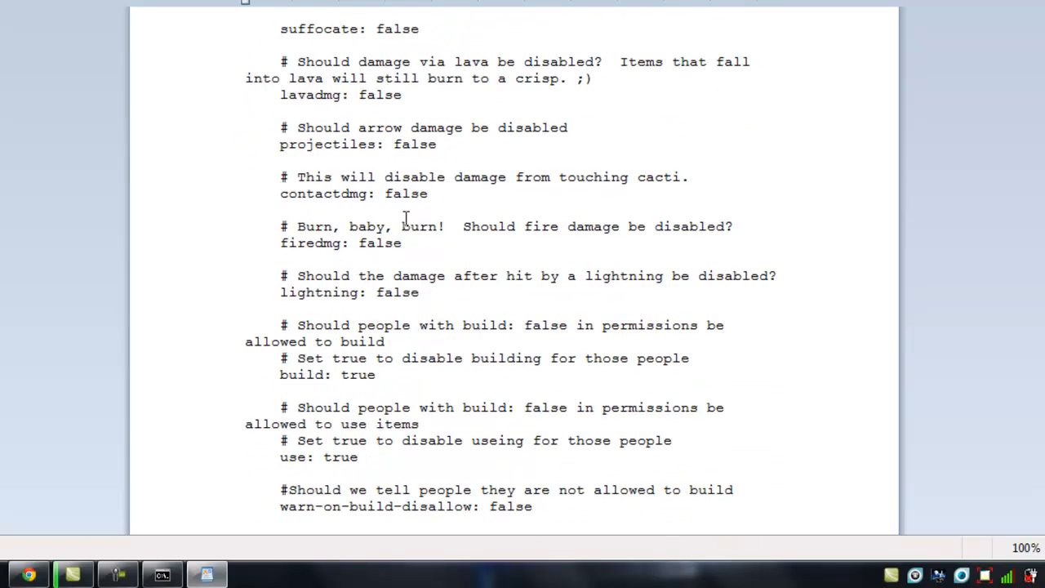
scroll(407, 187, down, 2)
scroll(408, 186, down, 1)
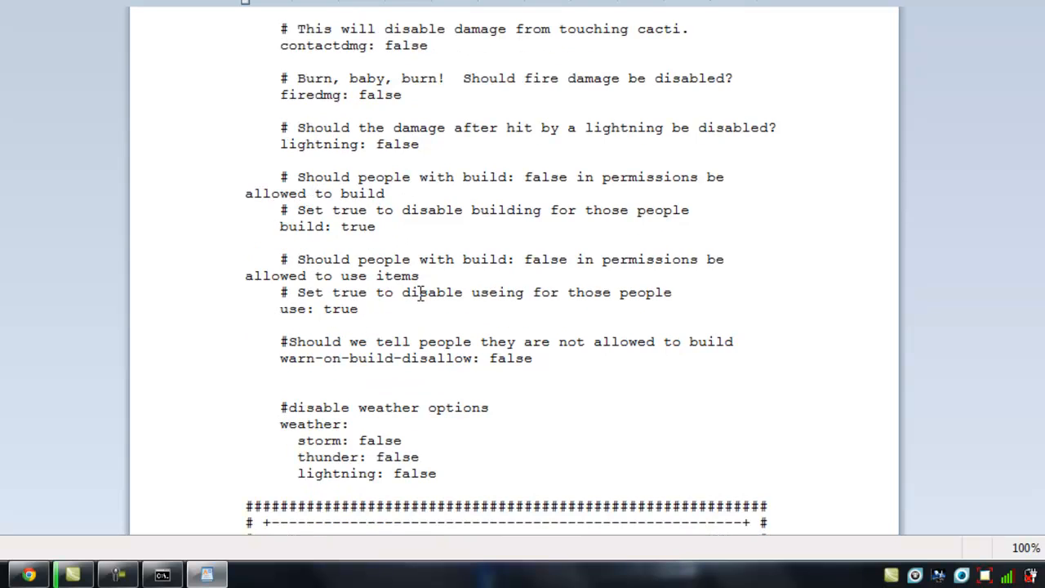
Examine the weather disable options and the New Players announce-format and spawnpoint settings at the end of the config file.
scroll(425, 278, down, 1)
click(378, 392)
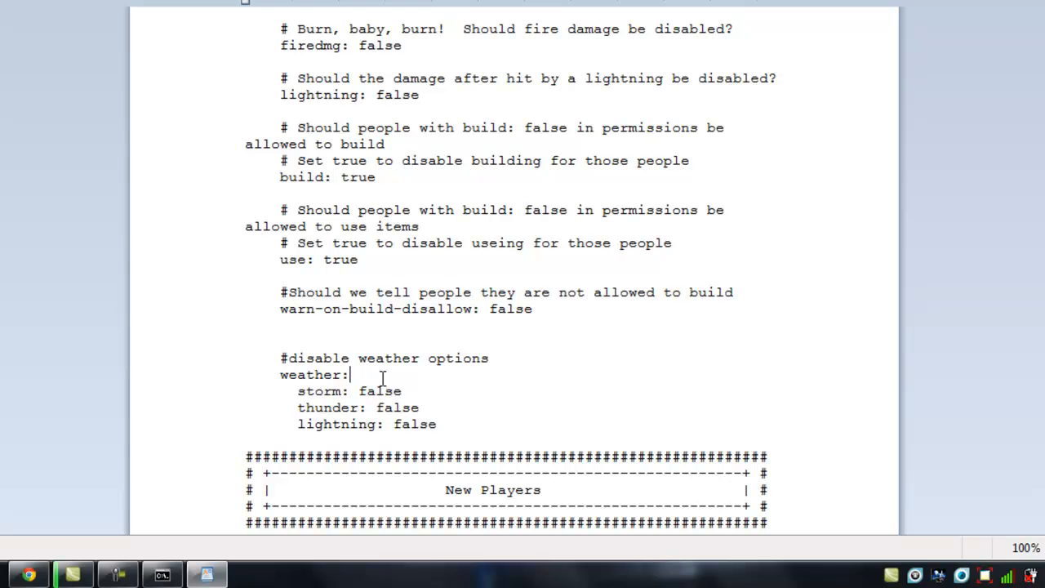
click(399, 391)
scroll(425, 413, down, 1)
scroll(448, 429, down, 5)
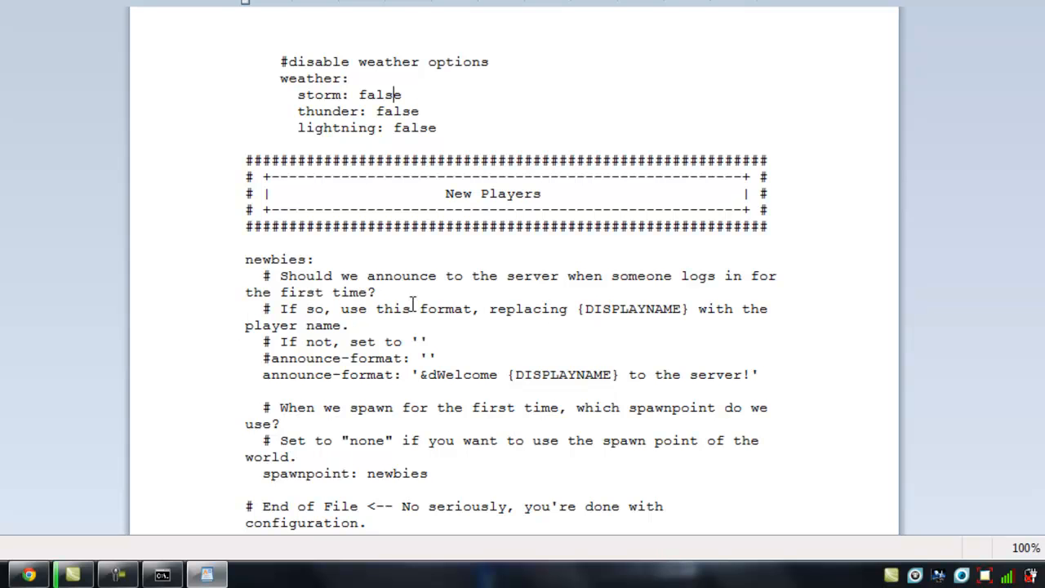
scroll(458, 359, down, 1)
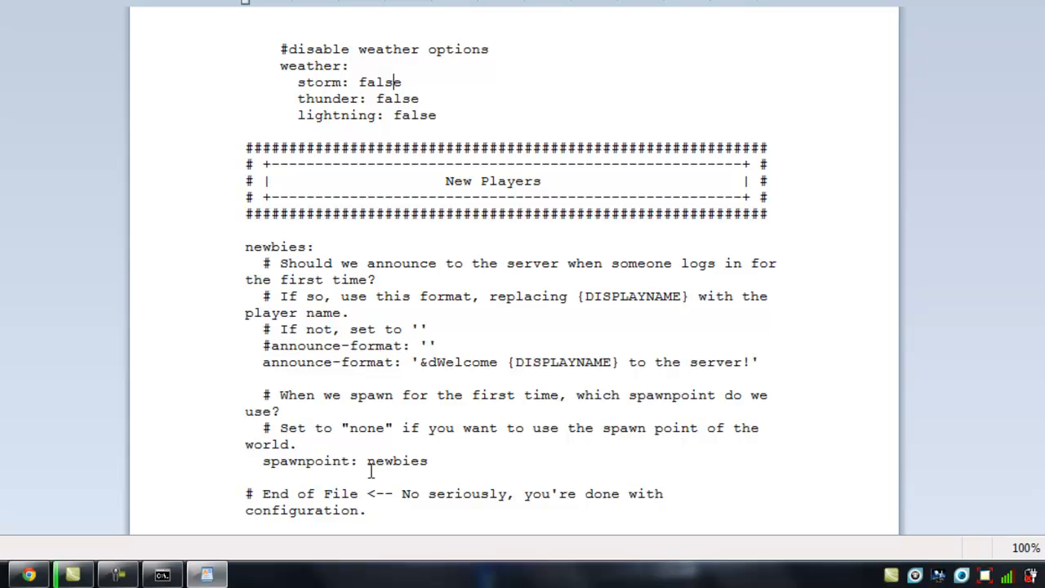
double_click(426, 462)
click(480, 459)
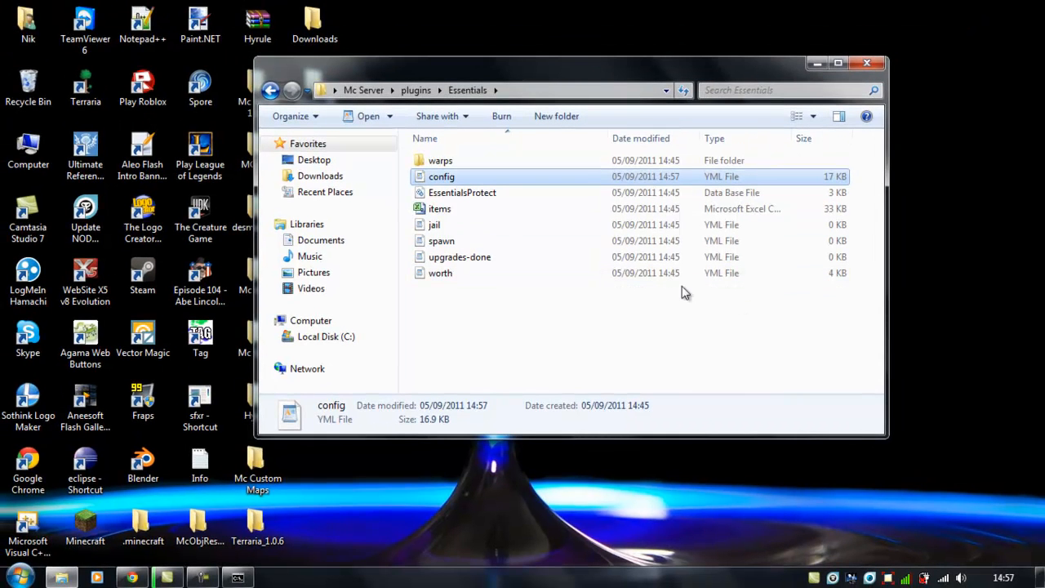
Switch to the server's command console, run the reload command, and minimize the console.
click(238, 578)
text(rel)
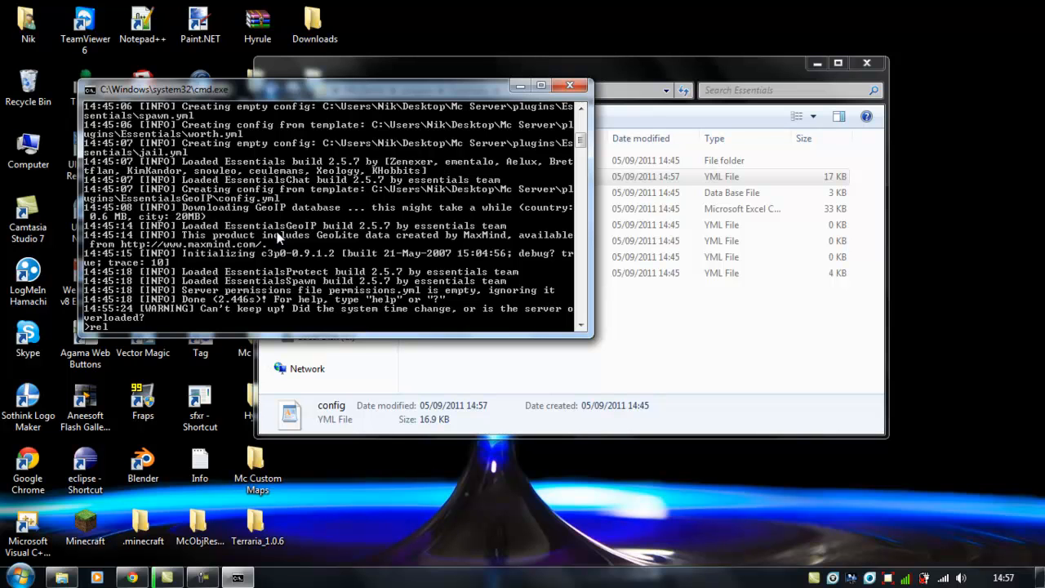
text(oad)
key(Return)
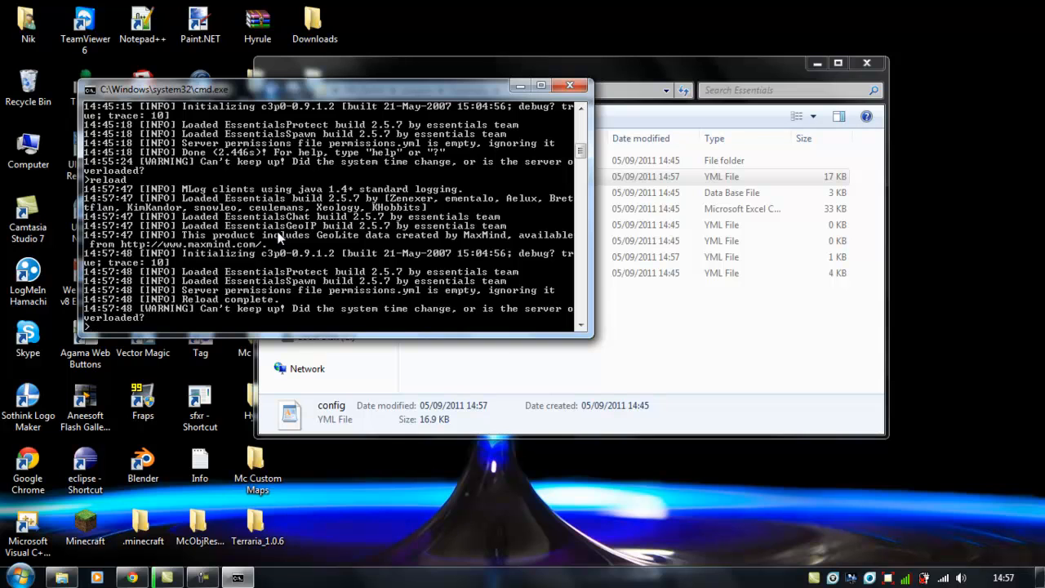
click(517, 85)
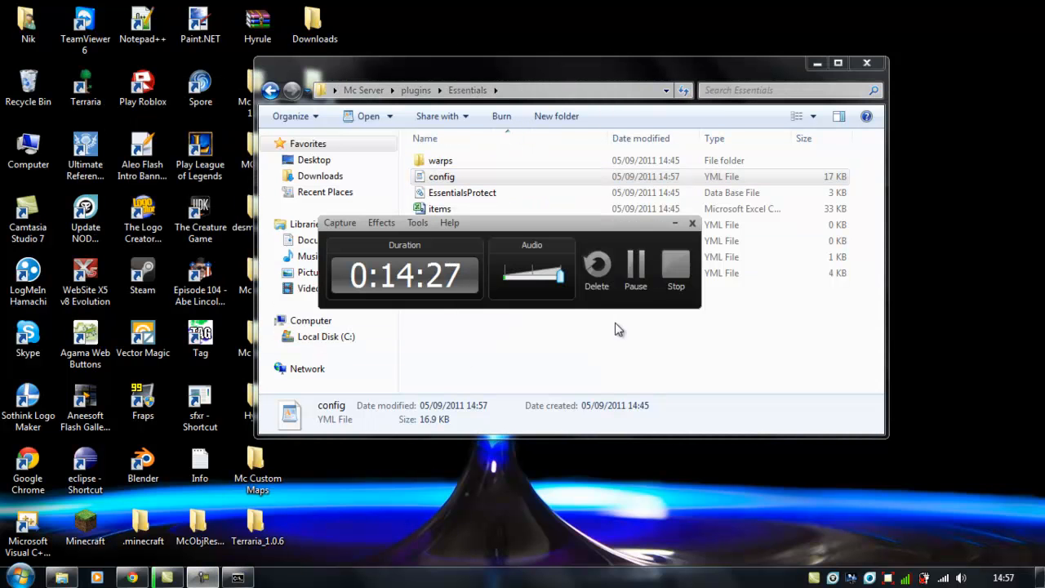
click(637, 263)
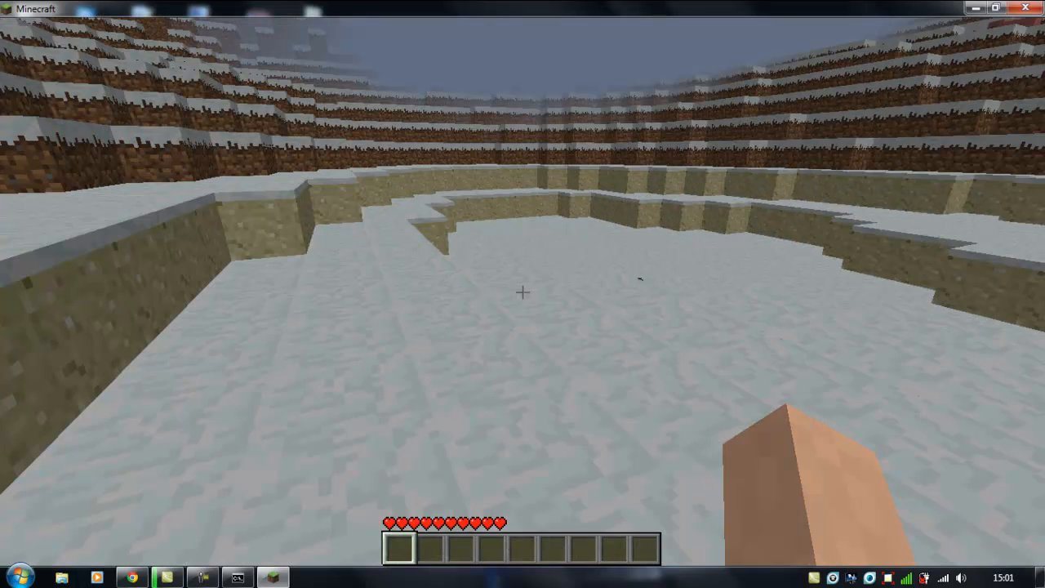
key(Escape)
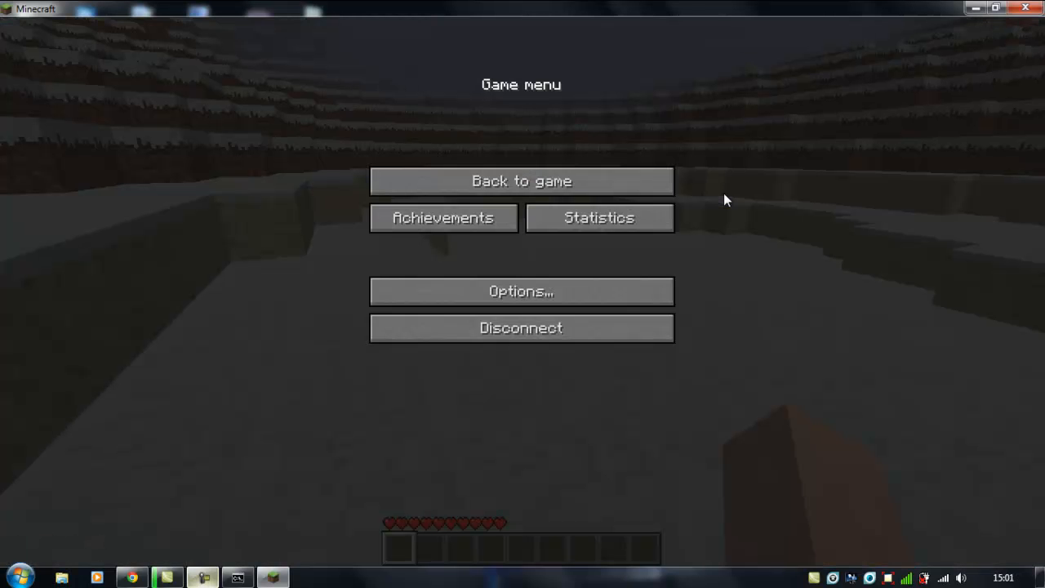
key(F9)
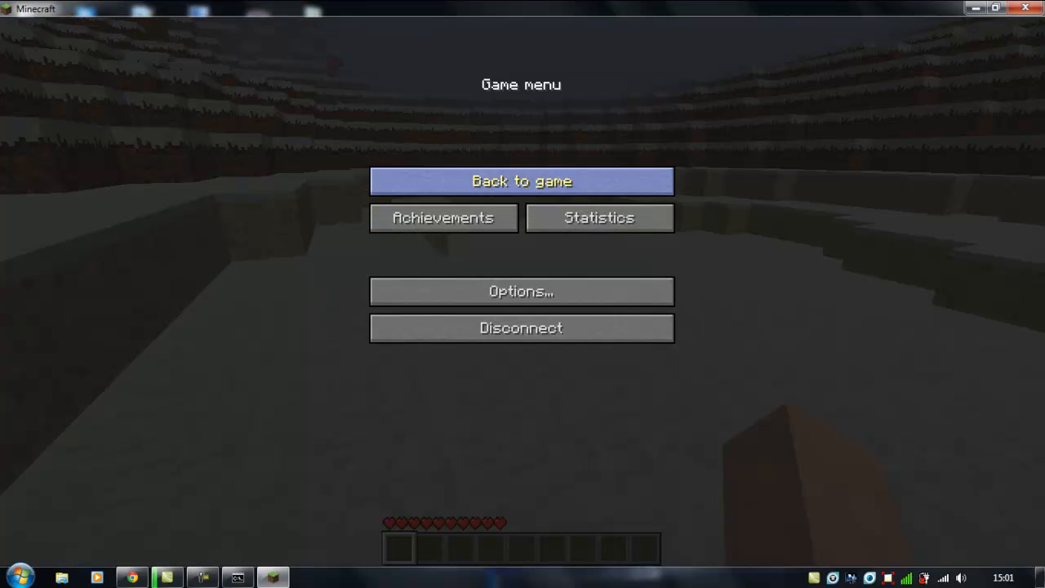
click(654, 182)
Run the /ping command in the Minecraft chat to test the server's response.
key(t)
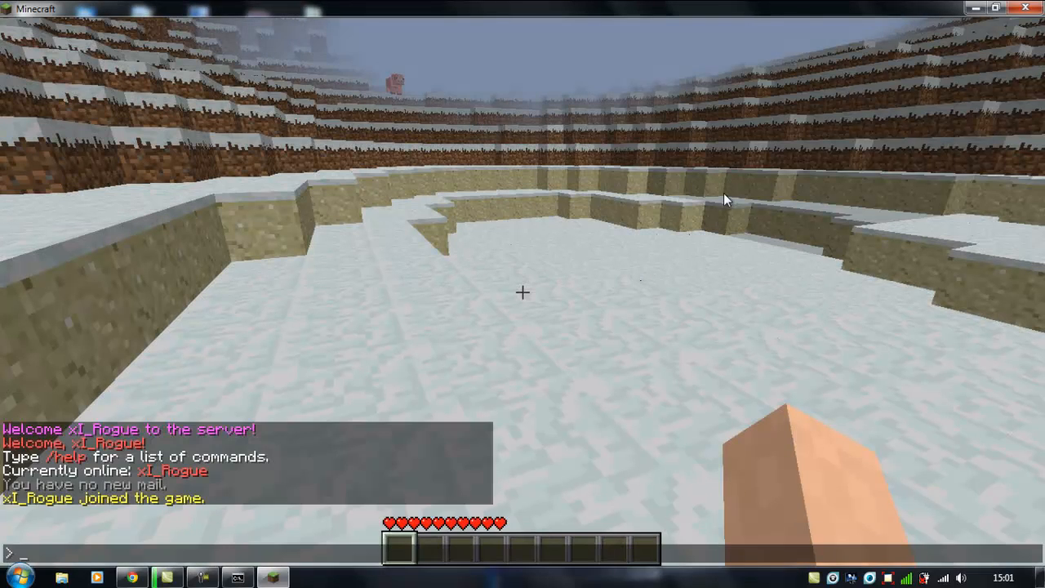
text(/)
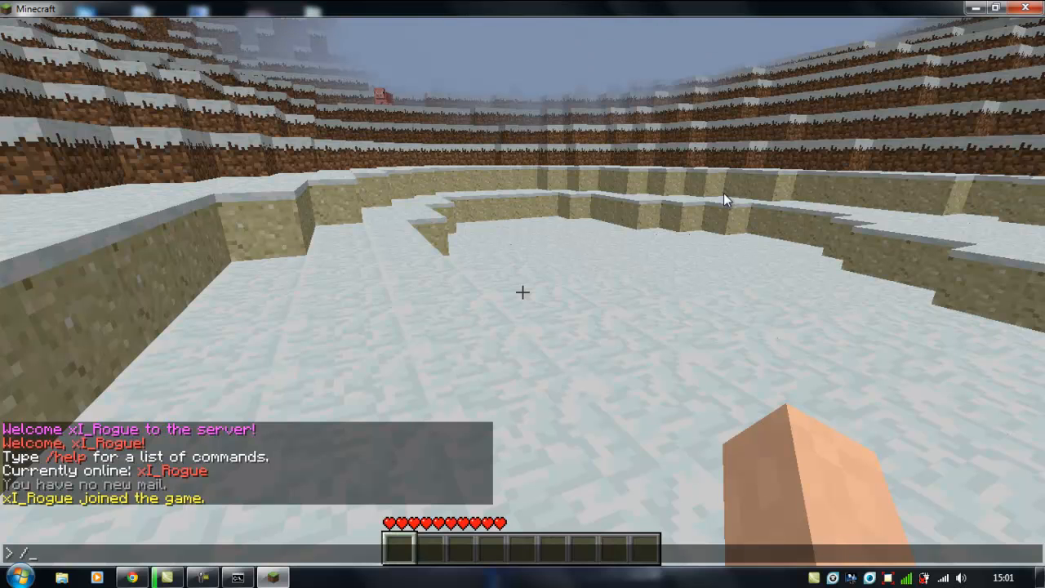
text(ping)
key(Return)
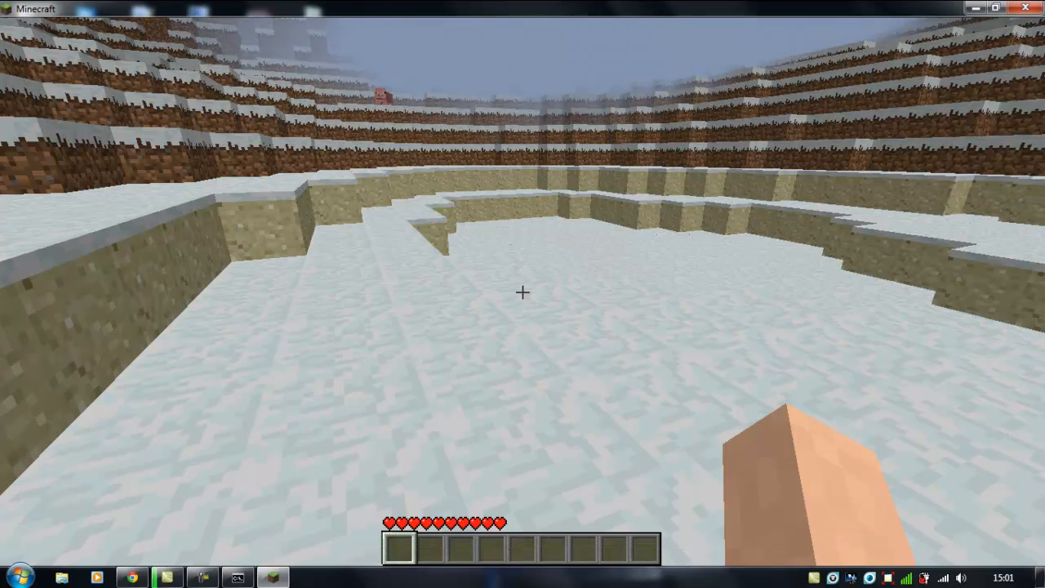
Run /help in the chat, read the first page of available commands, and return to the game.
key(t)
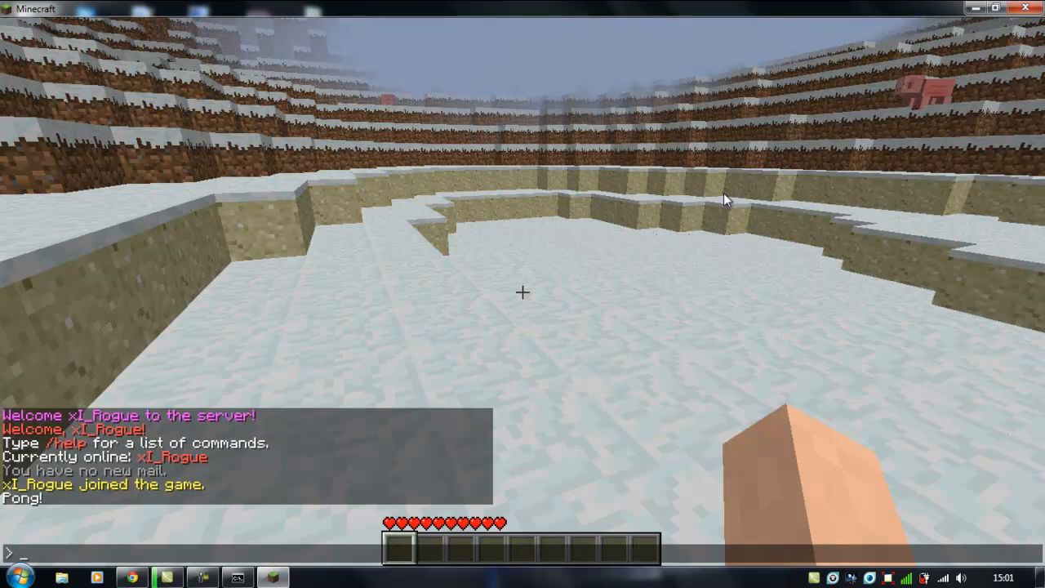
text(/)
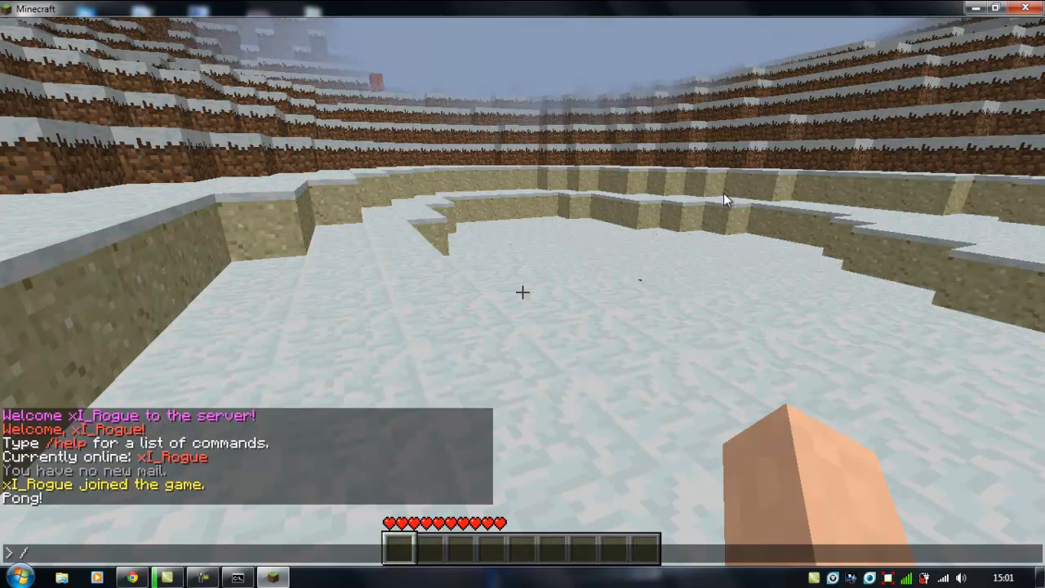
text(heklpo)
key(BackSpace)
key(BackSpace)
key(BackSpace)
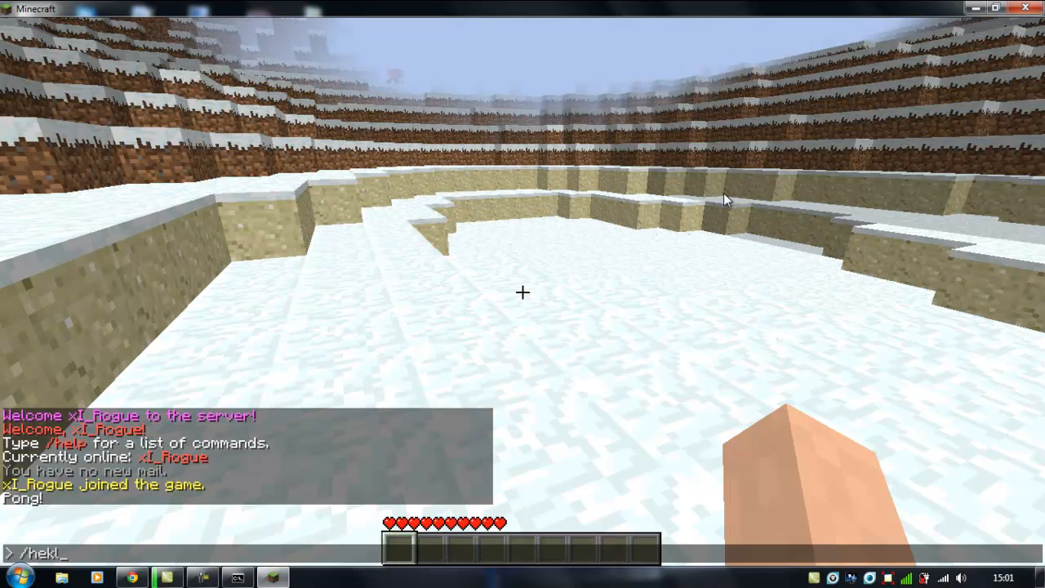
key(BackSpace)
text(lp)
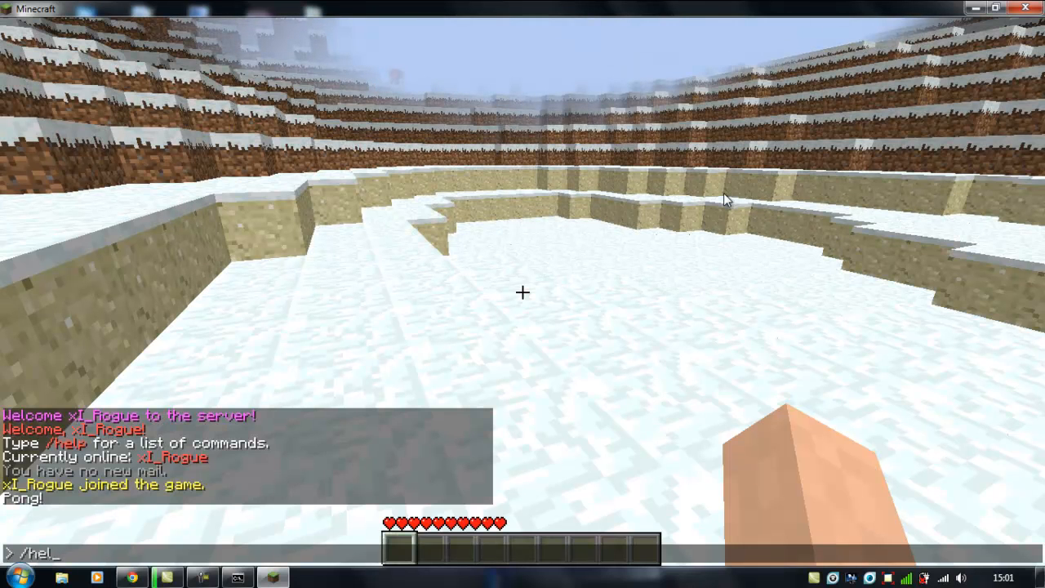
key(Return)
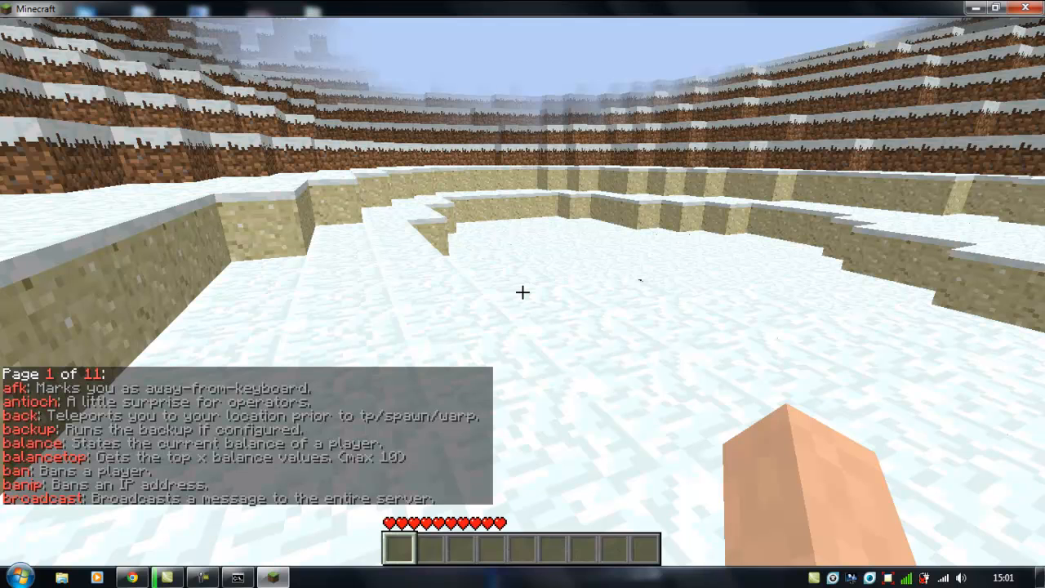
key(t)
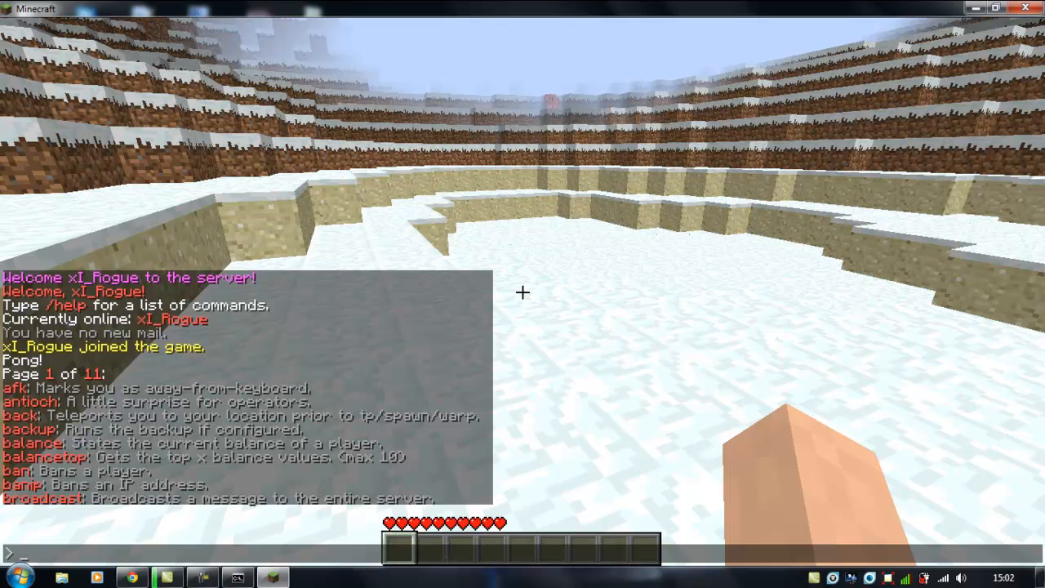
key(Escape)
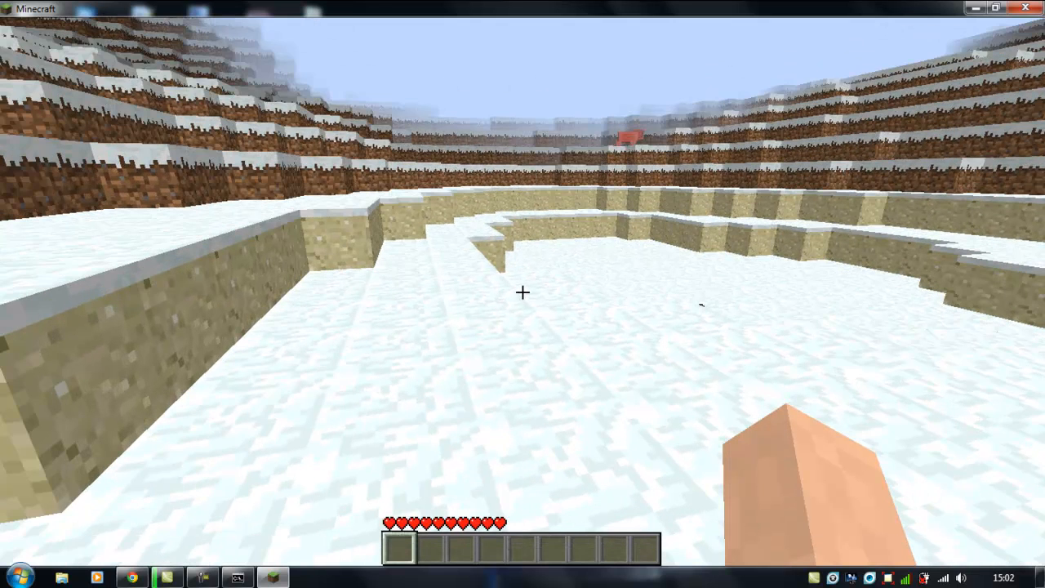